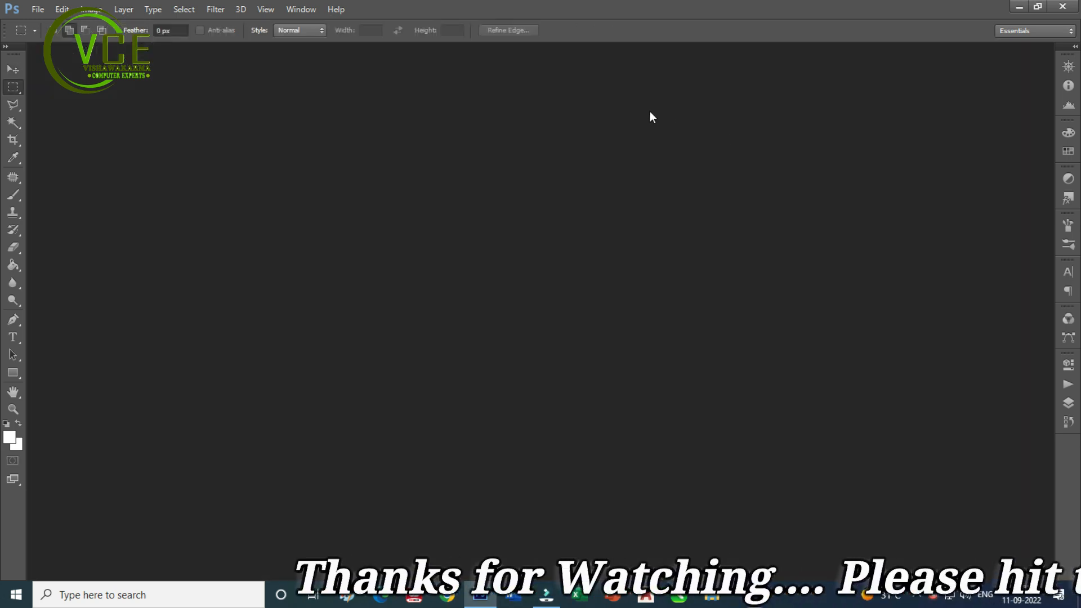
Open happy-couple-love-over-white-background-9616937.jpg from the Desktop and move its window away from the workspace corner
{"action": "left_click", "coordinate": [38, 10]}
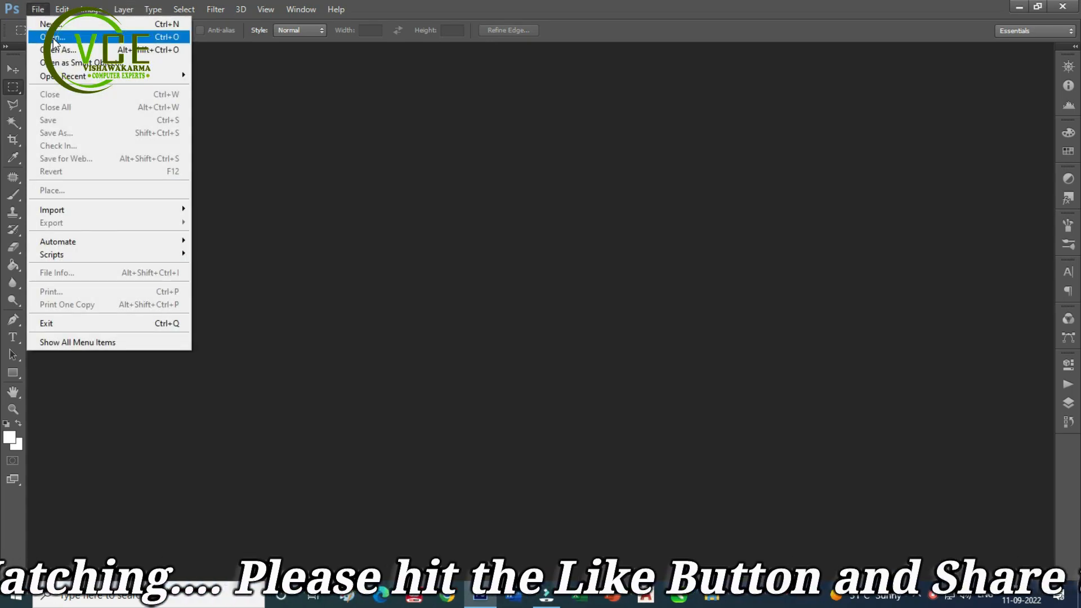
{"action": "left_click", "coordinate": [54, 37]}
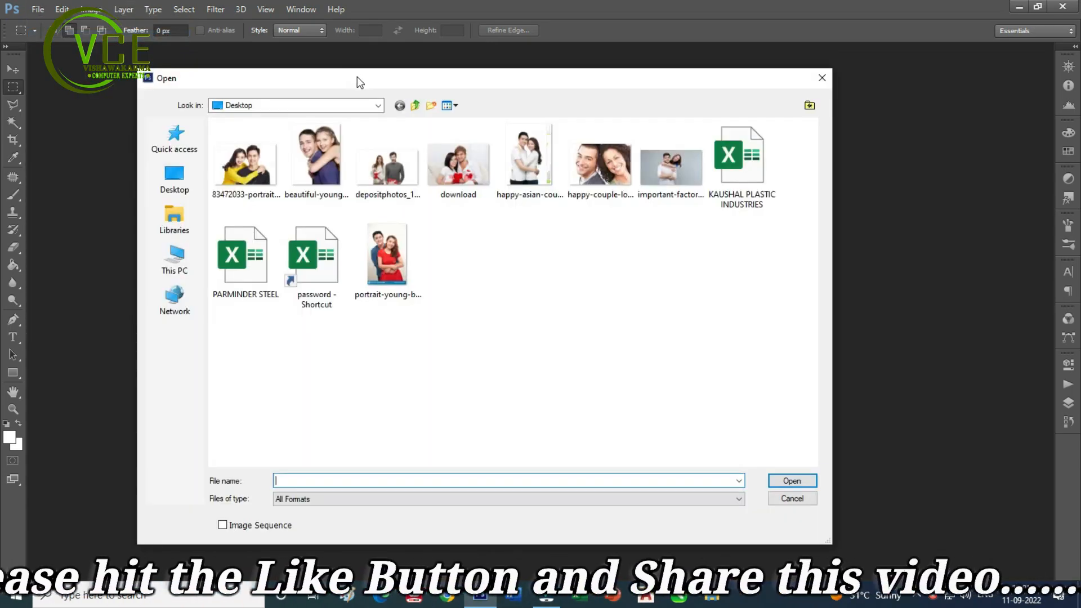
{"action": "double_click", "coordinate": [601, 169]}
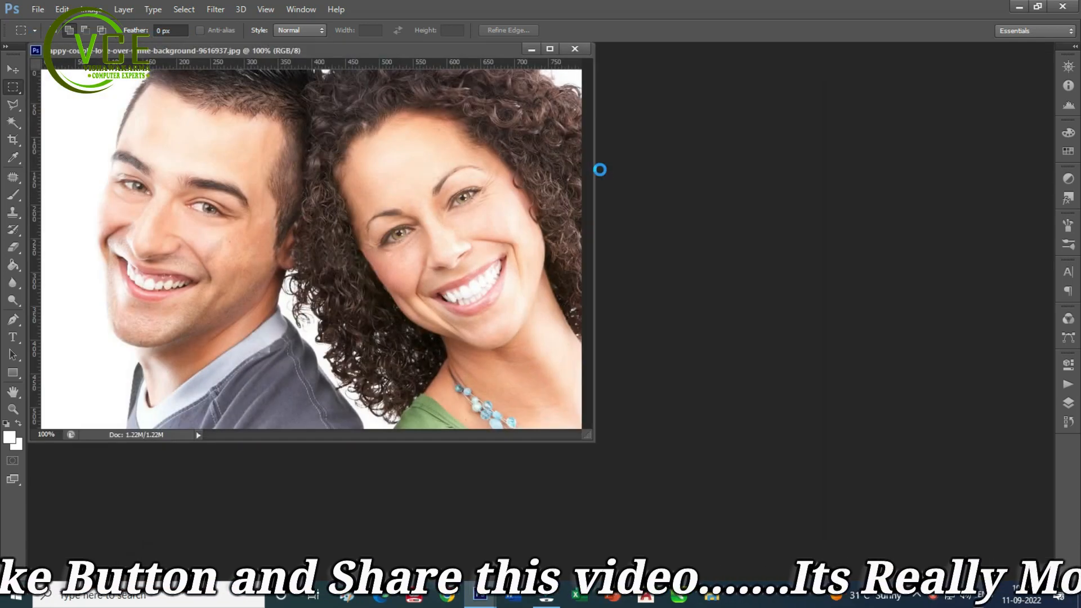
{"action": "left_click_drag", "start_coordinate": [373, 55], "coordinate": [453, 84]}
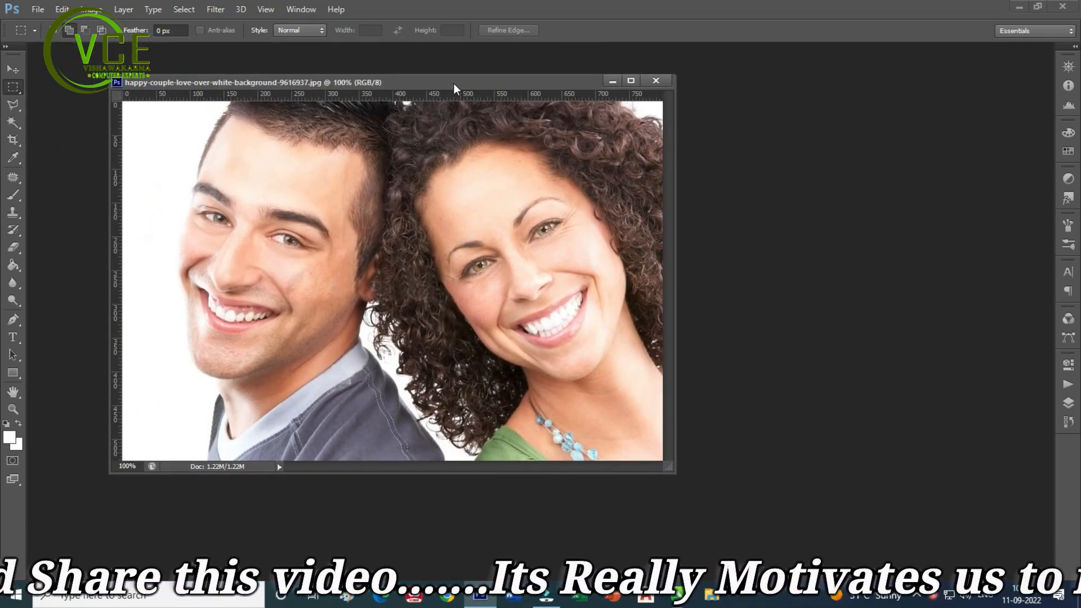
Outline the man's head and neck with a closed Polygonal Lasso selection
{"action": "left_click", "coordinate": [9, 110]}
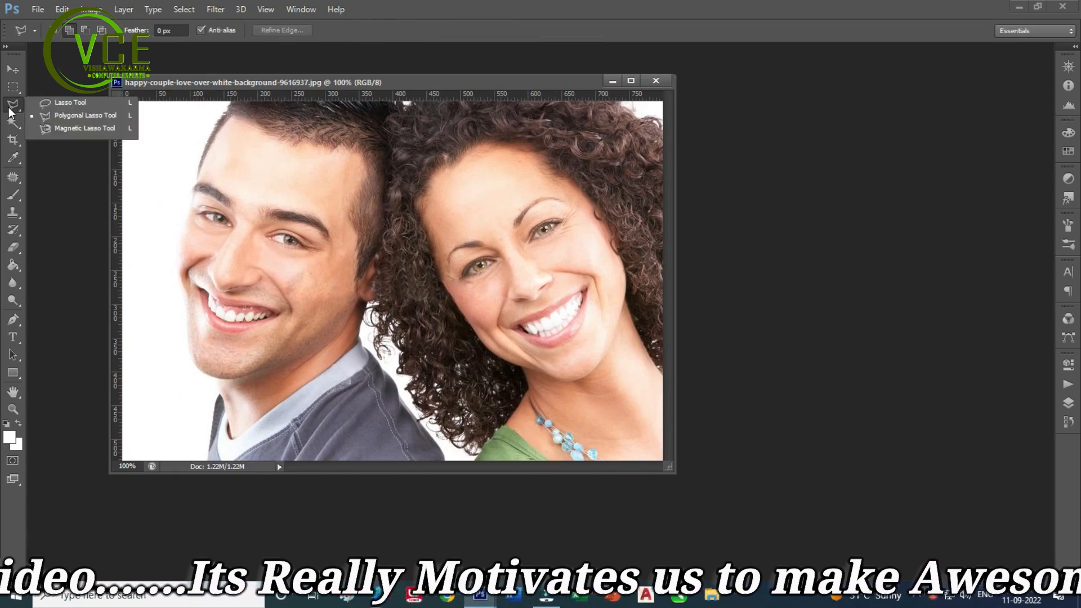
{"action": "left_click", "coordinate": [39, 118]}
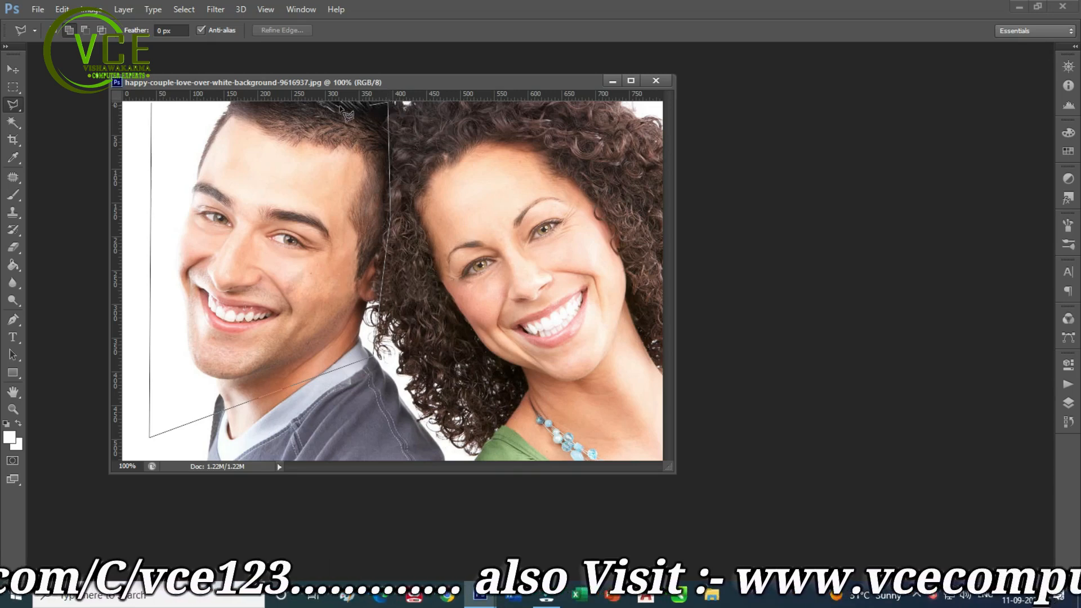
{"action": "left_click", "coordinate": [152, 105]}
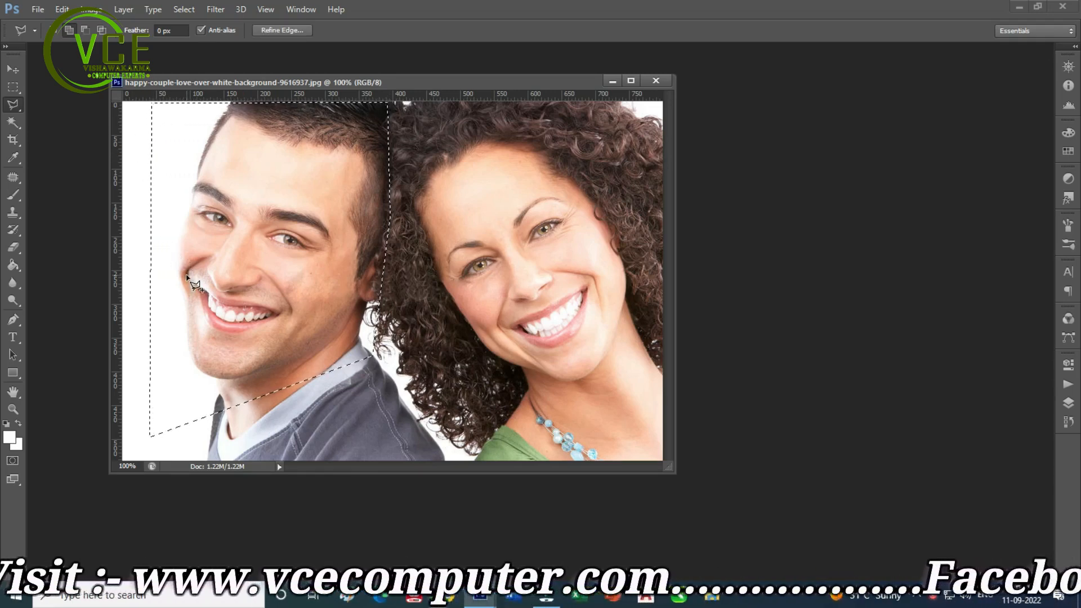
Copy the selected head into a new transparent RGB document of 357 × 497 pixels at 300 pixels/inch
{"action": "left_click", "coordinate": [37, 9]}
{"action": "left_click", "coordinate": [51, 24]}
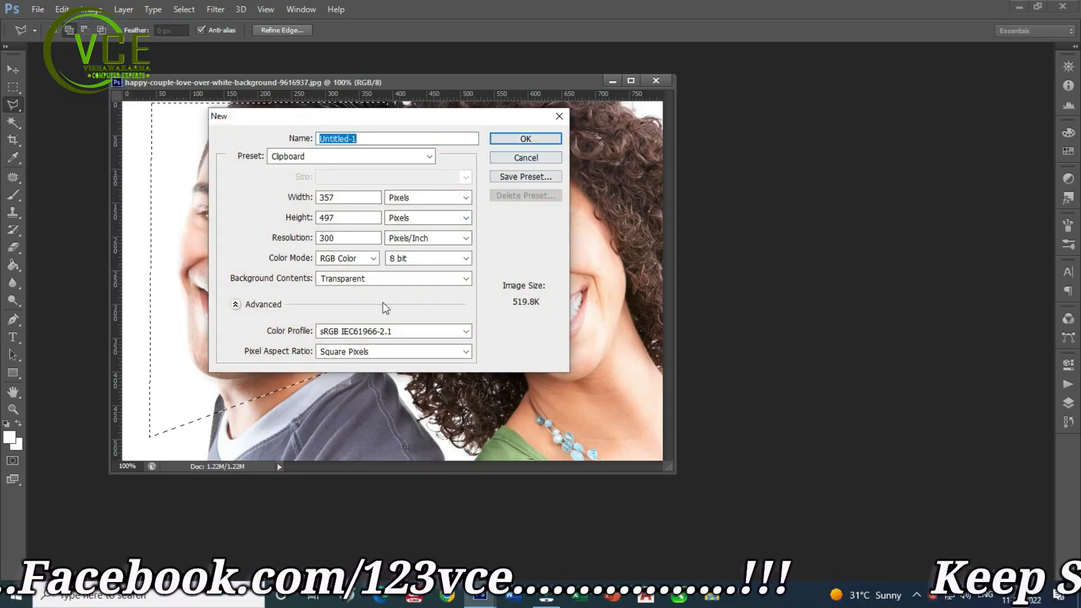
{"action": "left_click", "coordinate": [355, 282]}
{"action": "left_click", "coordinate": [386, 279]}
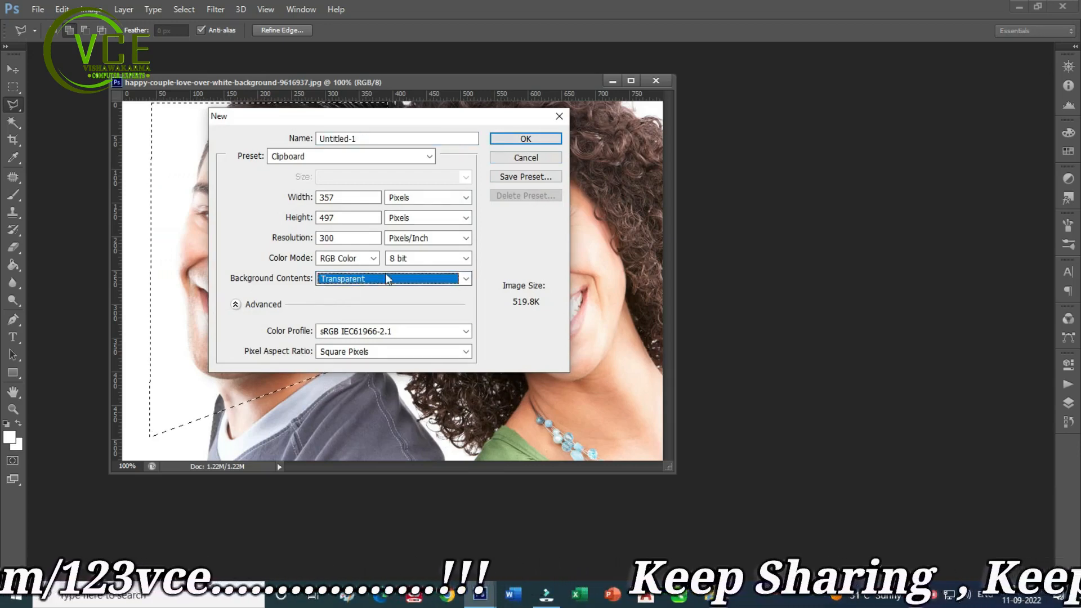
{"action": "left_click", "coordinate": [526, 139]}
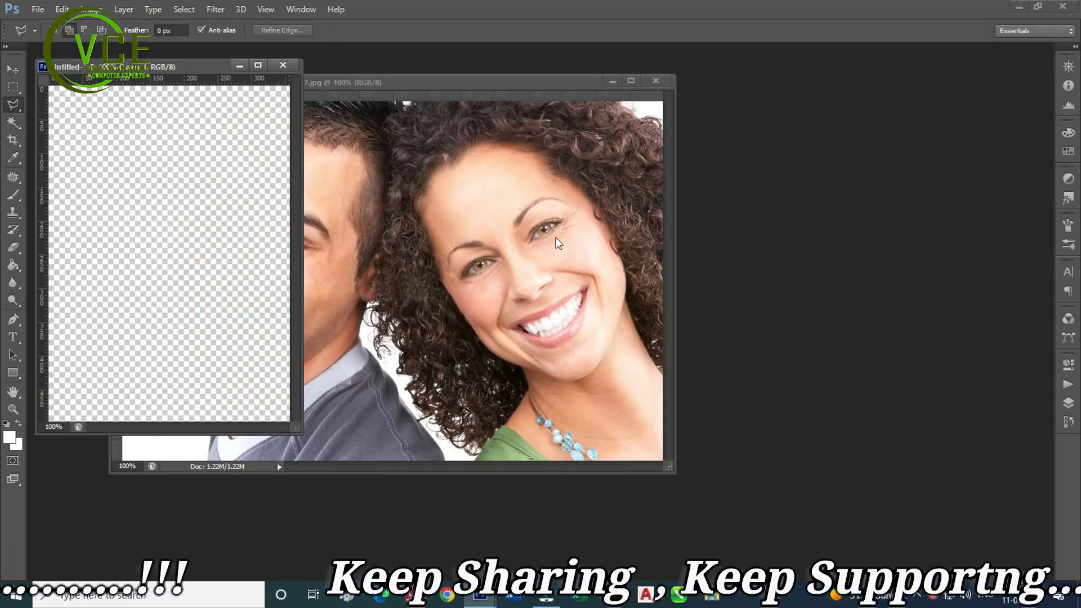
{"action": "key", "text": "ctrl+v"}
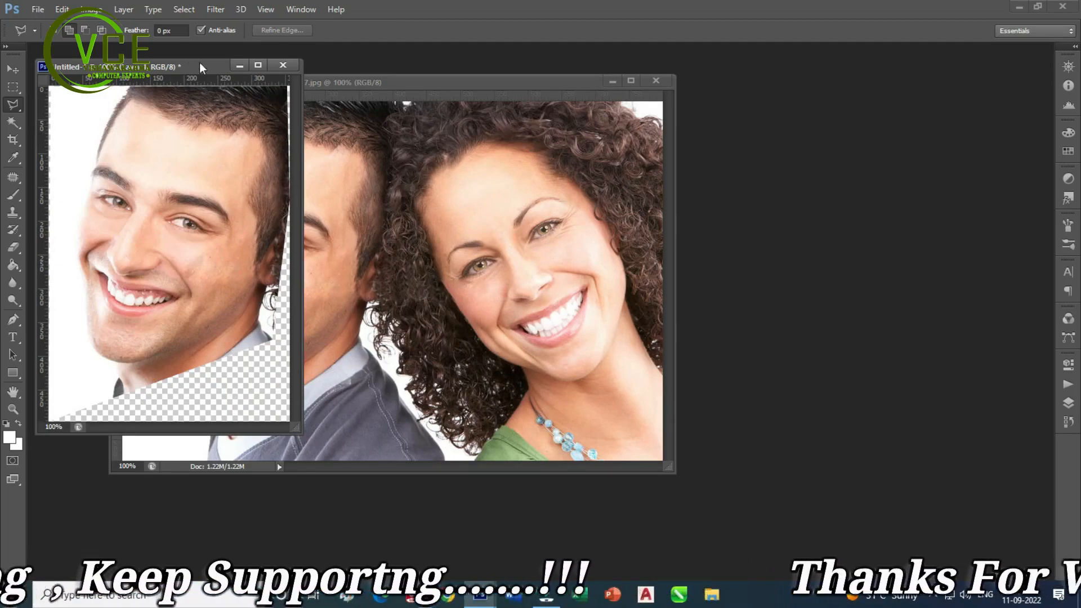
Save the head cutout to the Desktop as a PNG named gents1 with Smallest / Slow compression, and close the untitled document without saving
{"action": "left_click", "coordinate": [38, 9]}
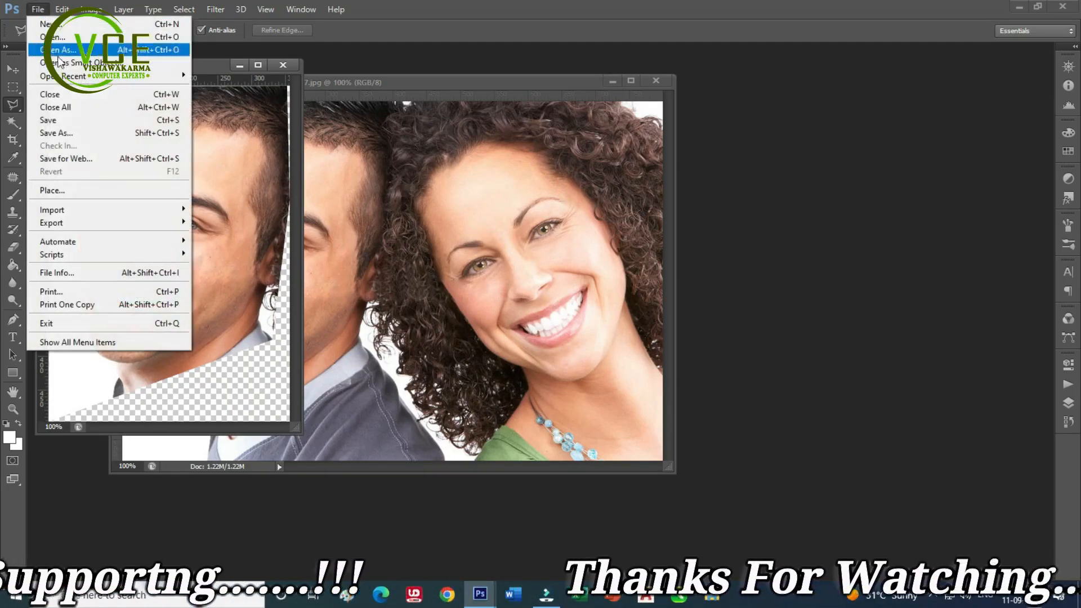
{"action": "left_click", "coordinate": [76, 134]}
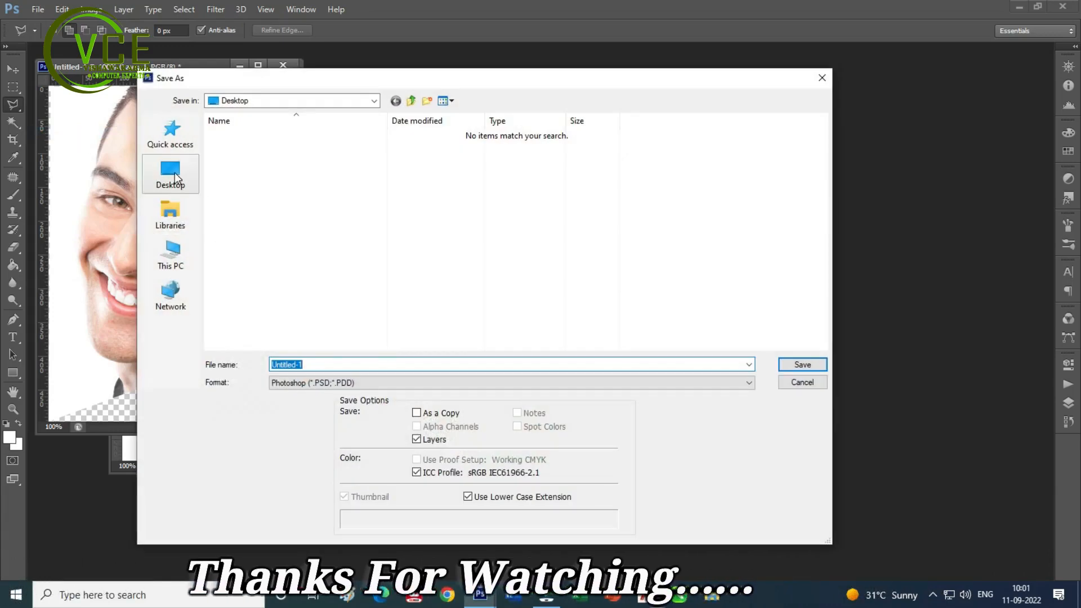
{"action": "left_click", "coordinate": [170, 176]}
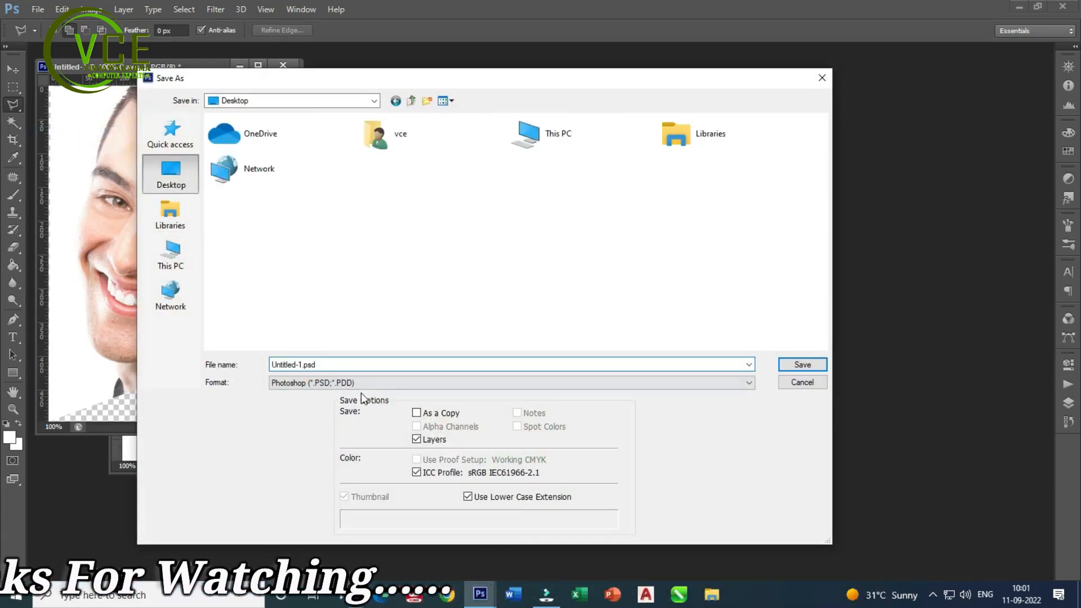
{"action": "left_click", "coordinate": [361, 383]}
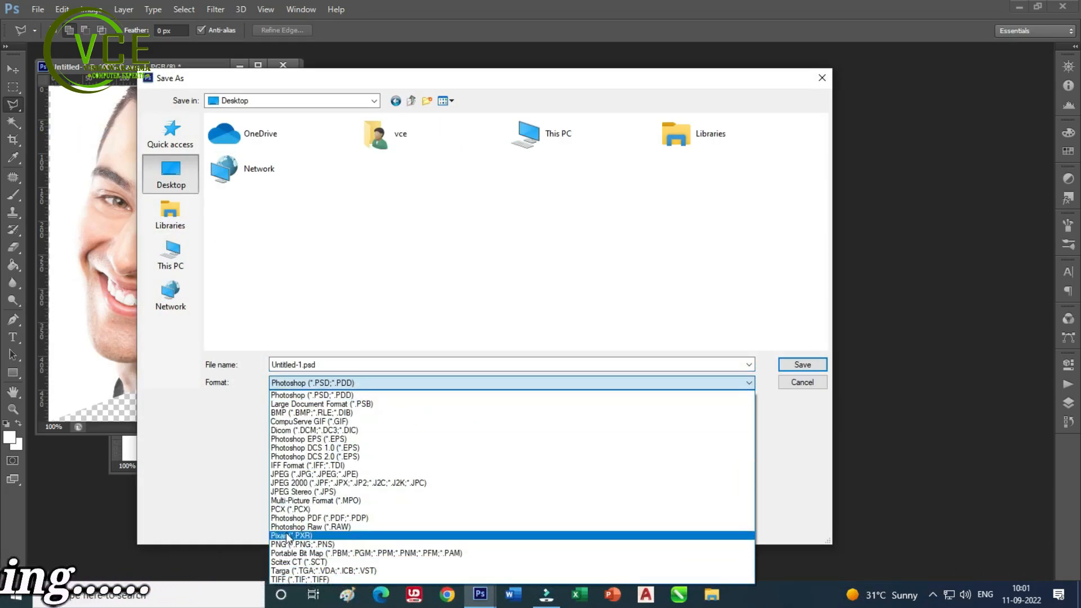
{"action": "left_click", "coordinate": [297, 544]}
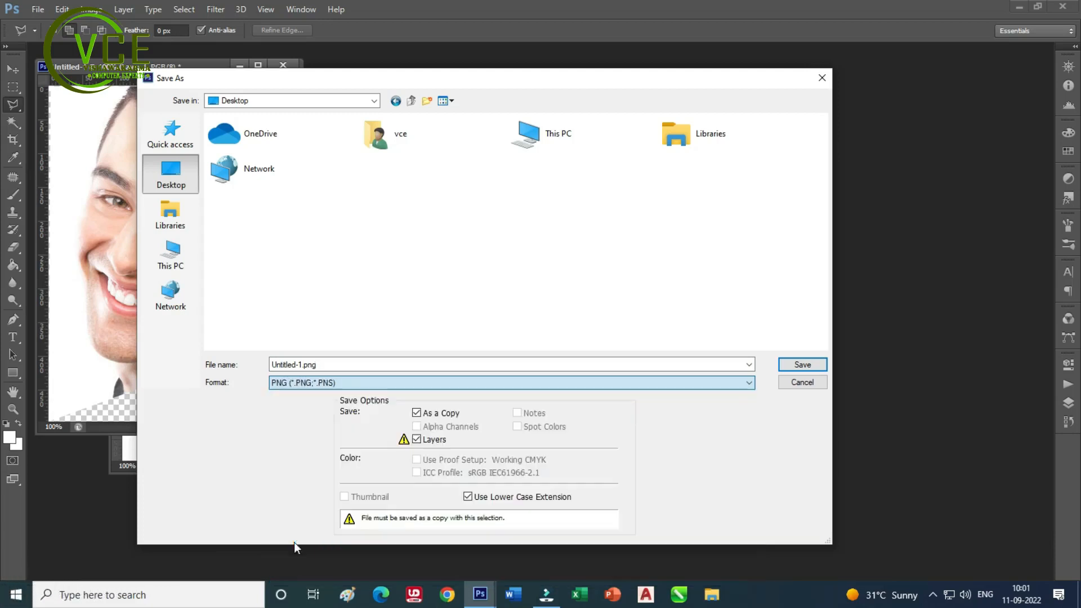
{"action": "left_click", "coordinate": [334, 365]}
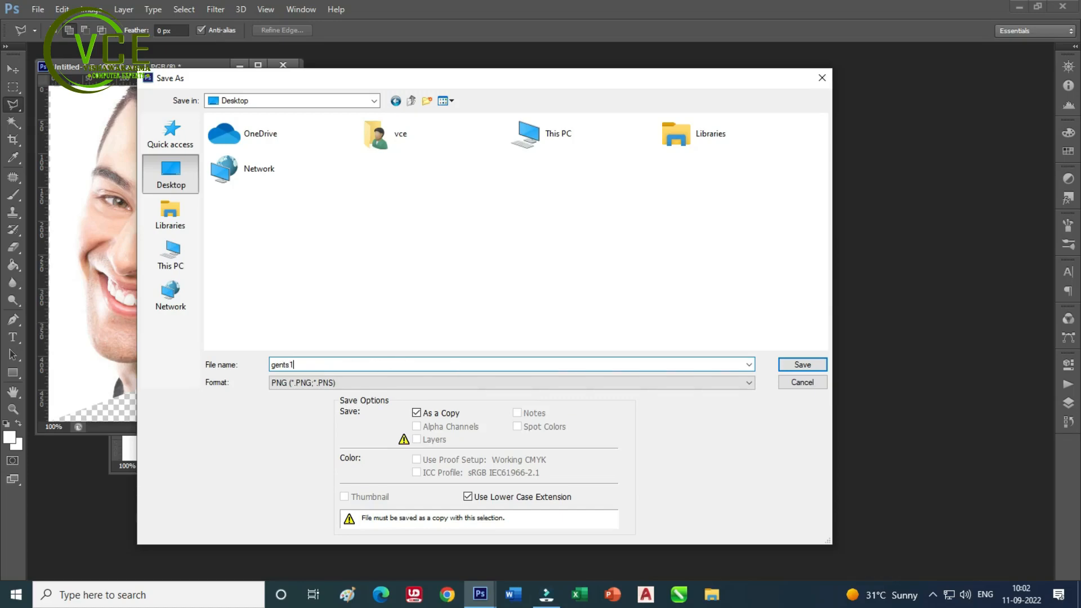
{"action": "left_click", "coordinate": [807, 361]}
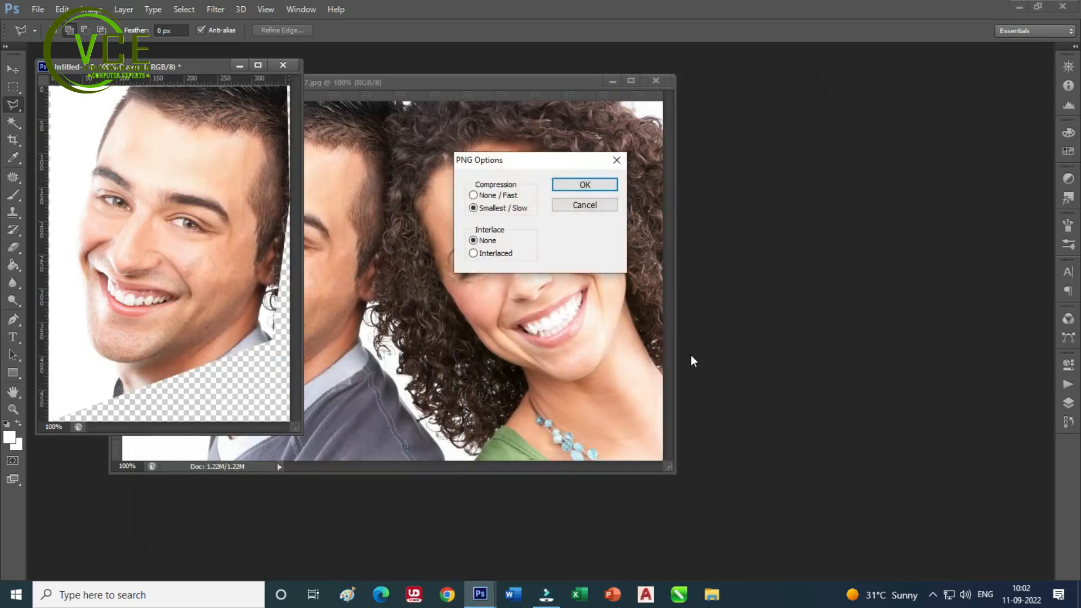
{"action": "left_click", "coordinate": [585, 185]}
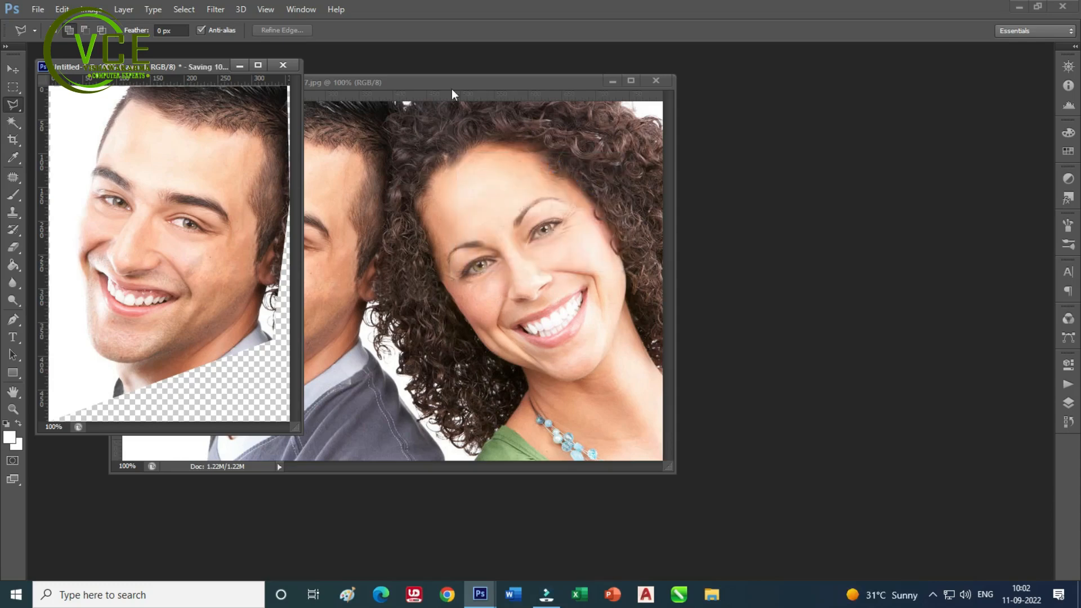
{"action": "left_click", "coordinate": [285, 65]}
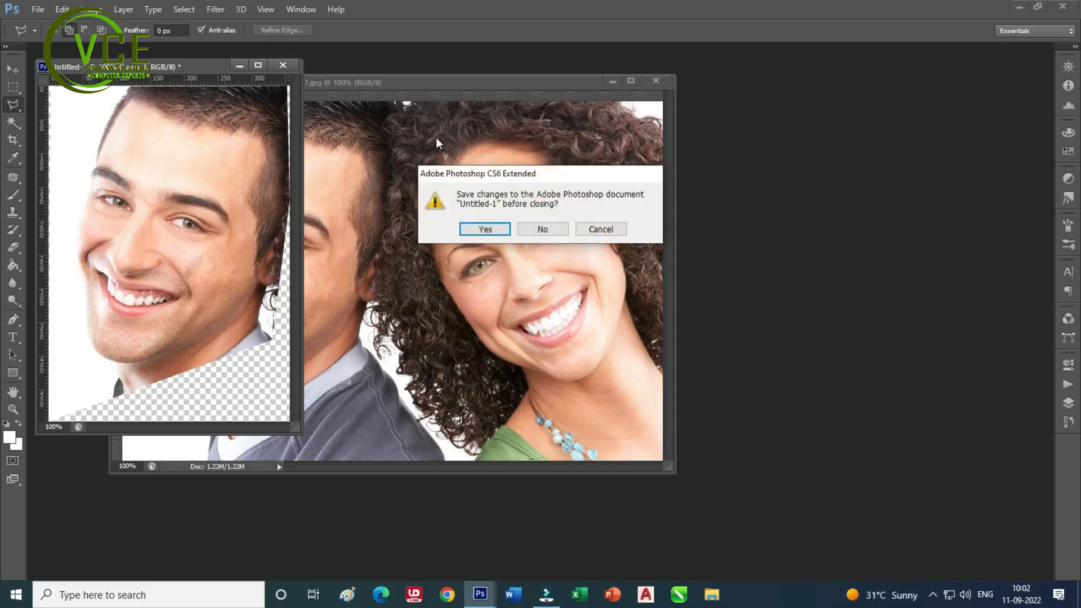
{"action": "left_click", "coordinate": [561, 233]}
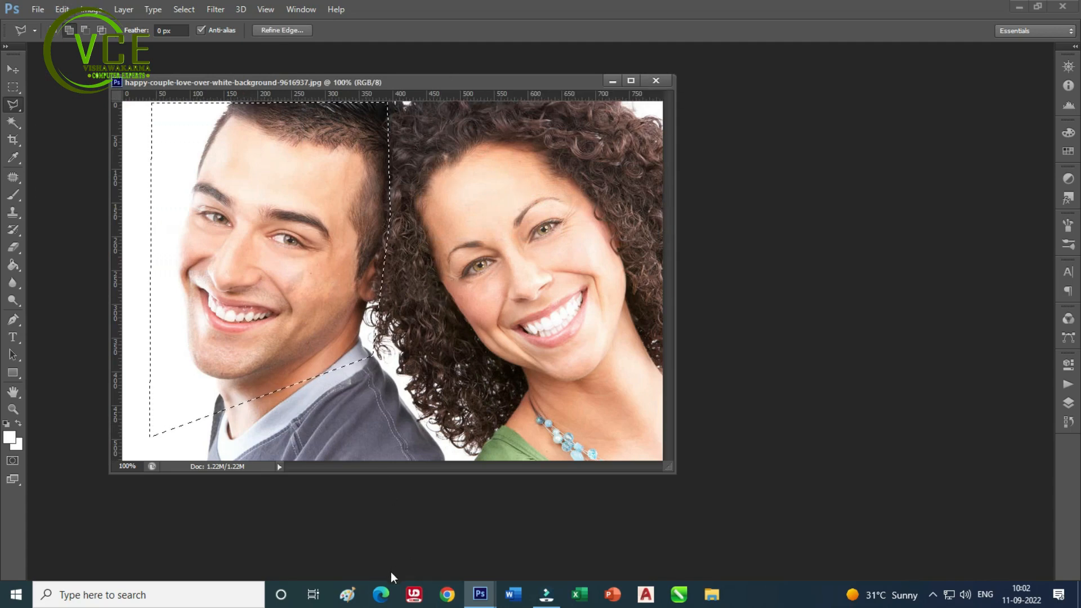
Switch to Chrome and open the website toonme.com
{"action": "left_click", "coordinate": [447, 593]}
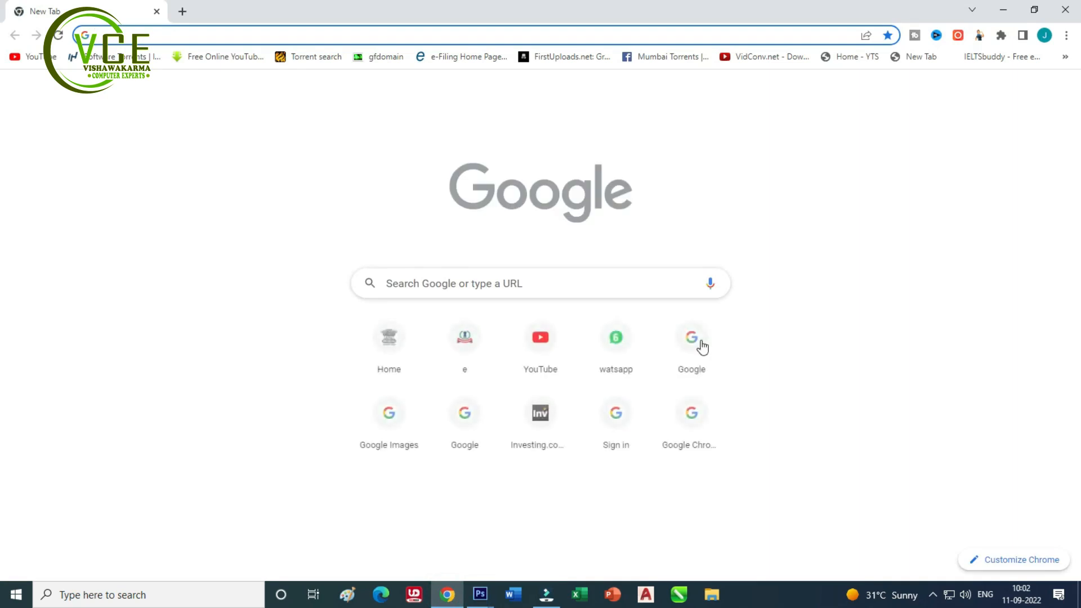
{"action": "left_click", "coordinate": [560, 295]}
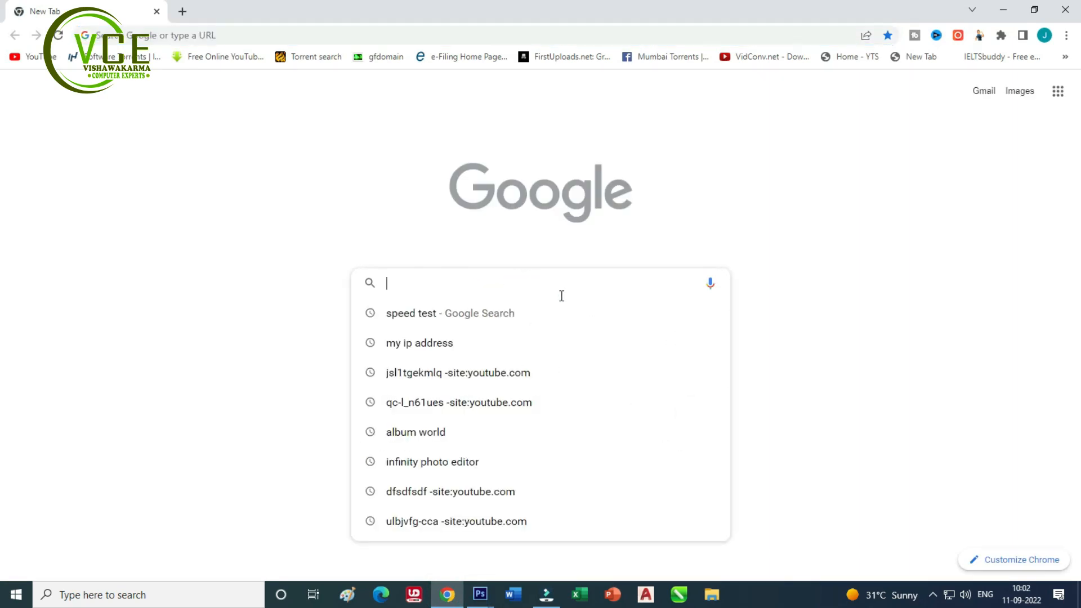
{"action": "type", "text": "toonme"}
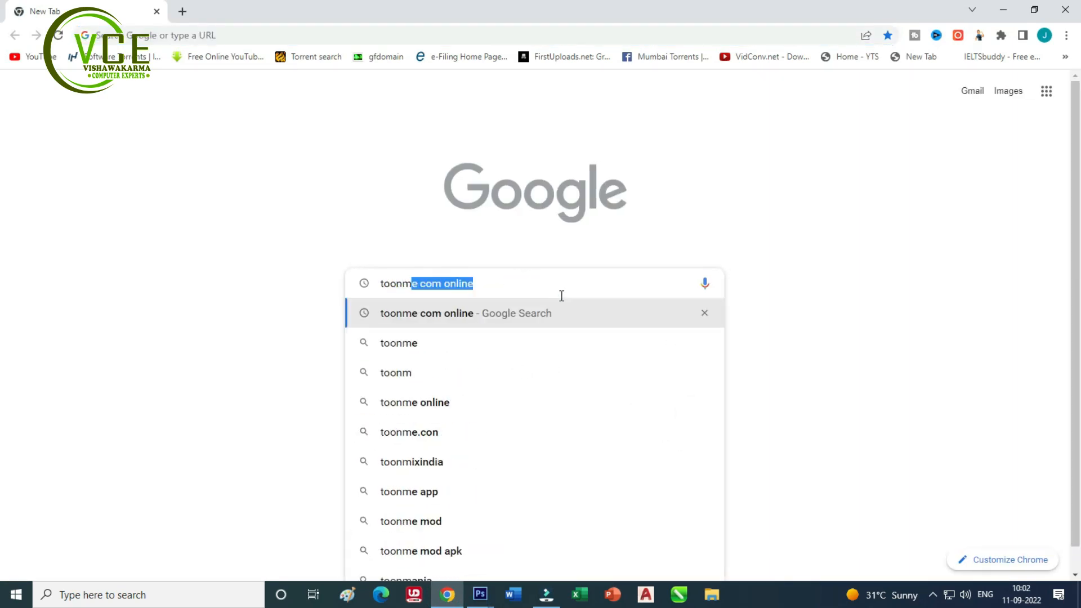
{"action": "type", "text": ".com"}
{"action": "key", "text": "Return"}
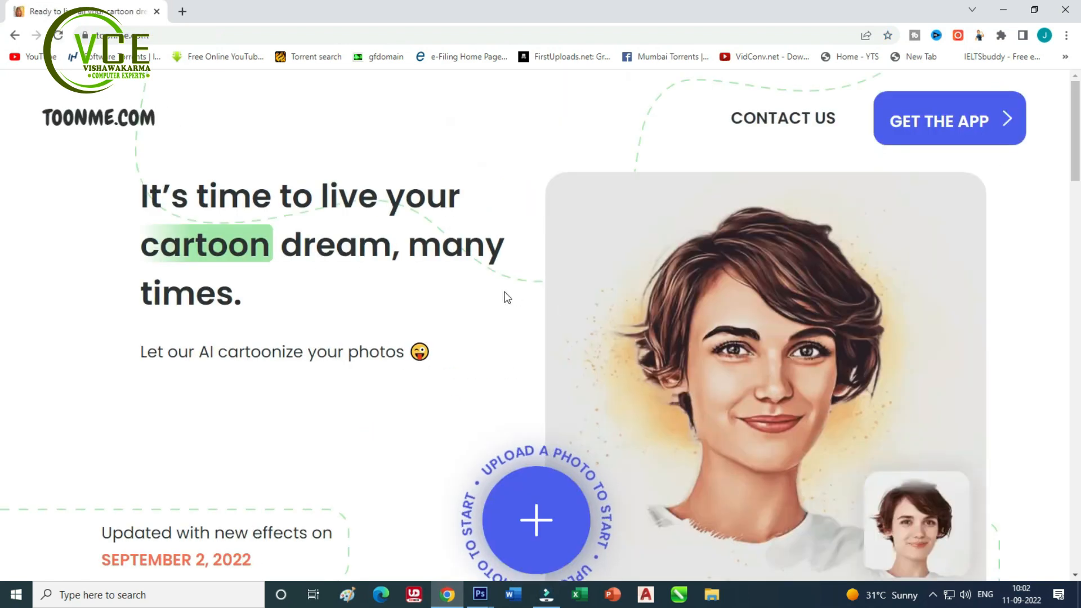
Upload the gents1 image from the Desktop to ToonMe for cartoonizing
{"action": "left_click", "coordinate": [536, 522]}
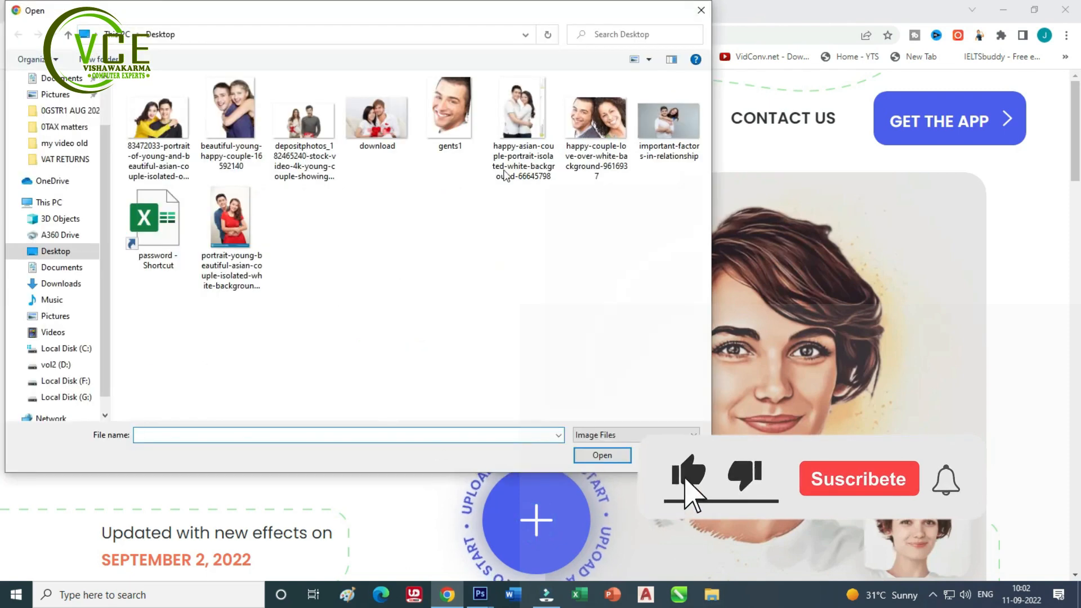
{"action": "left_click", "coordinate": [449, 121]}
{"action": "left_click", "coordinate": [602, 454]}
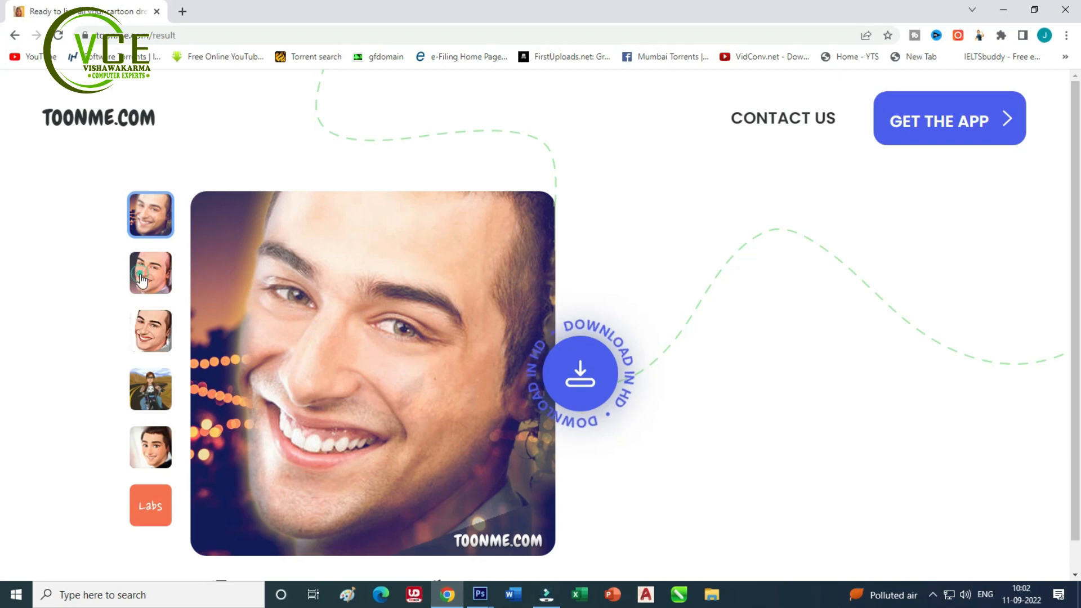
Preview the second cartoon effect, choose the third one with the light background, download it in HD and dismiss the sharing page
{"action": "left_click", "coordinate": [144, 283]}
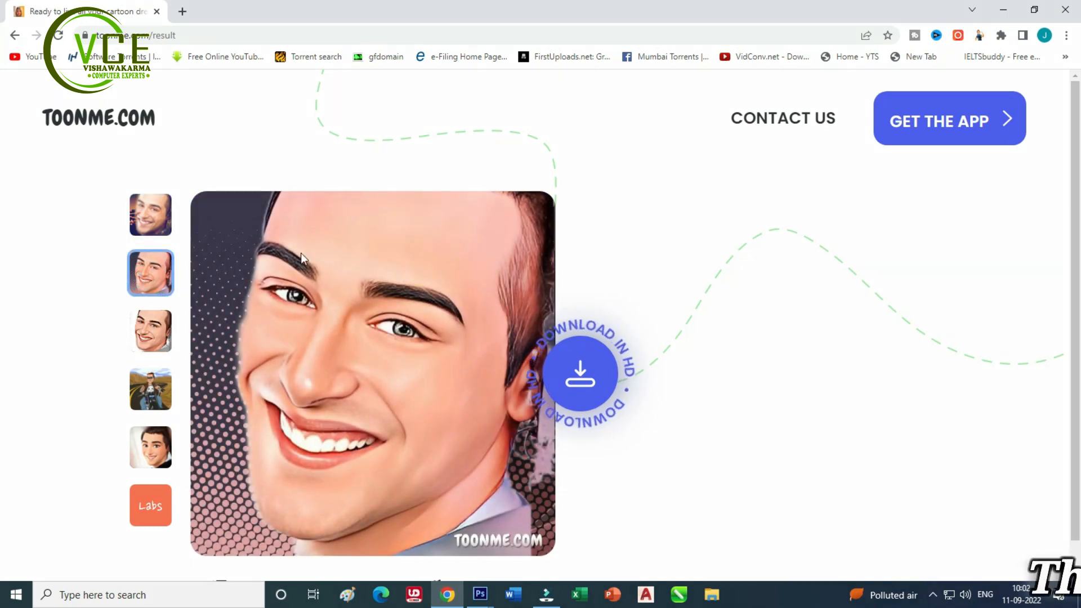
{"action": "left_click", "coordinate": [145, 347]}
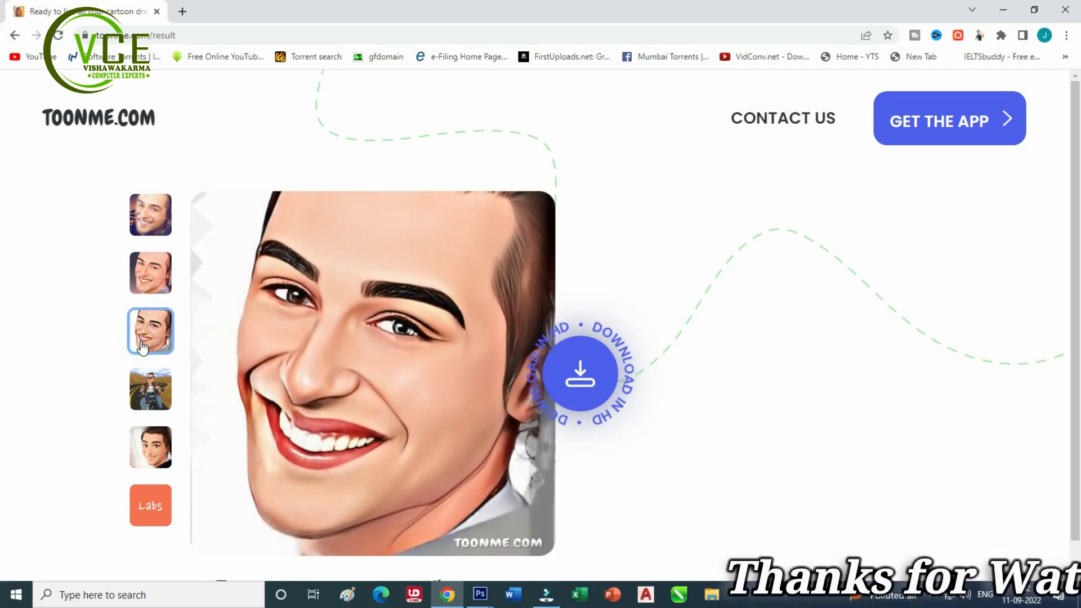
{"action": "left_click", "coordinate": [588, 380]}
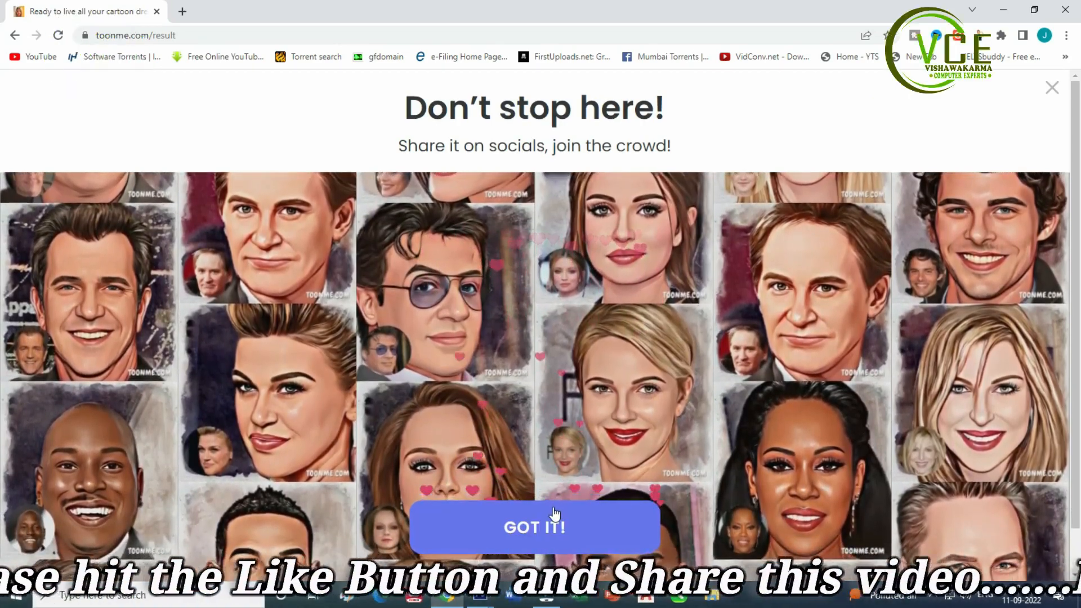
{"action": "left_click", "coordinate": [554, 513]}
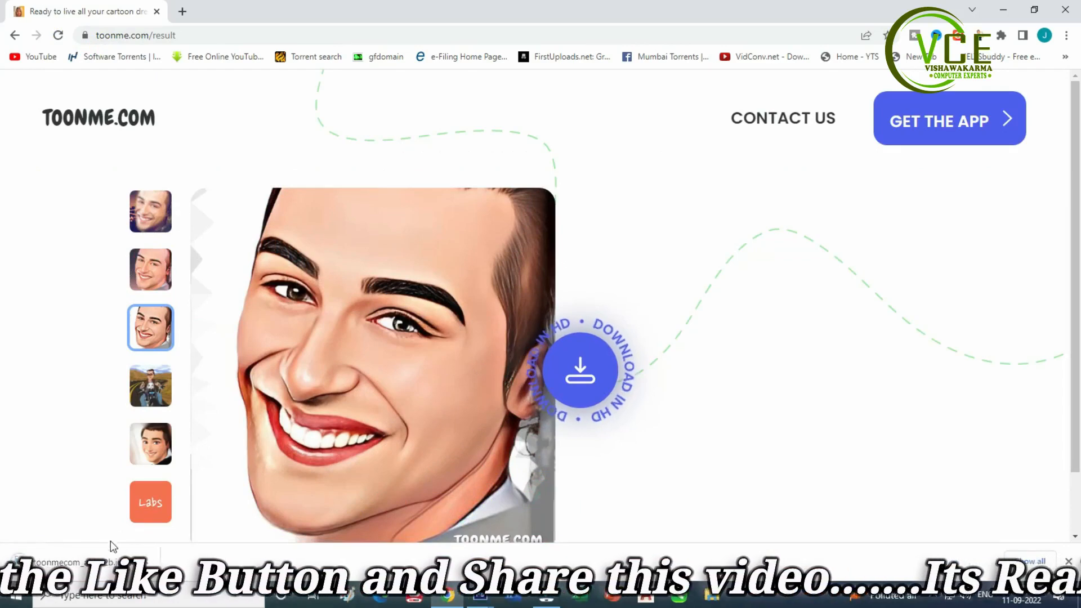
Cut the downloaded toonmecom_abb22b.jpg from the Downloads folder, close that folder and return to Photoshop
{"action": "left_click", "coordinate": [144, 561]}
{"action": "left_click", "coordinate": [178, 515]}
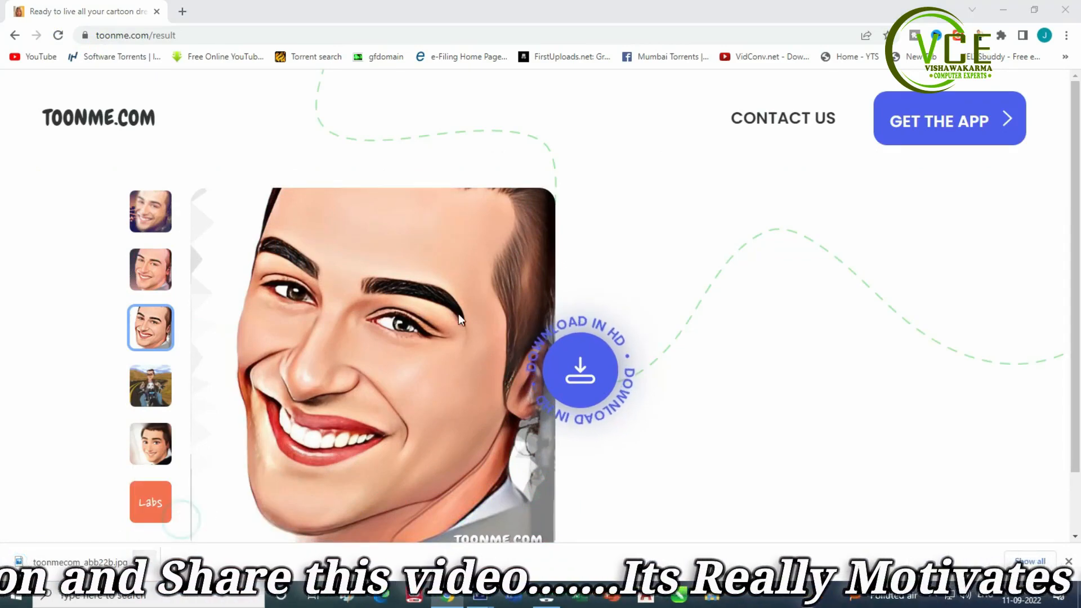
{"action": "right_click", "coordinate": [298, 178]}
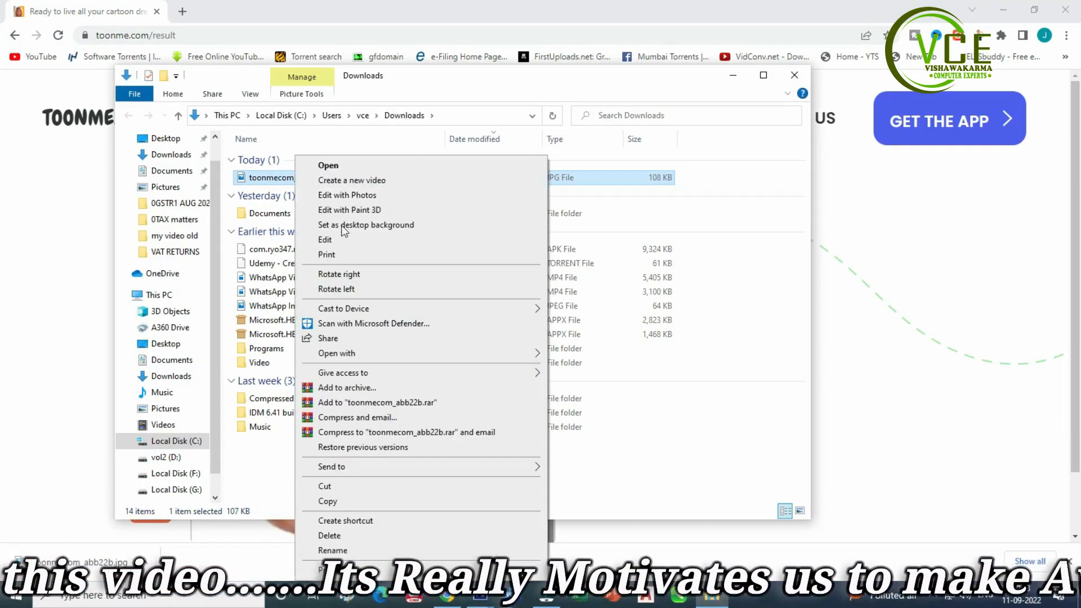
{"action": "left_click", "coordinate": [325, 486]}
{"action": "left_click", "coordinate": [793, 75]}
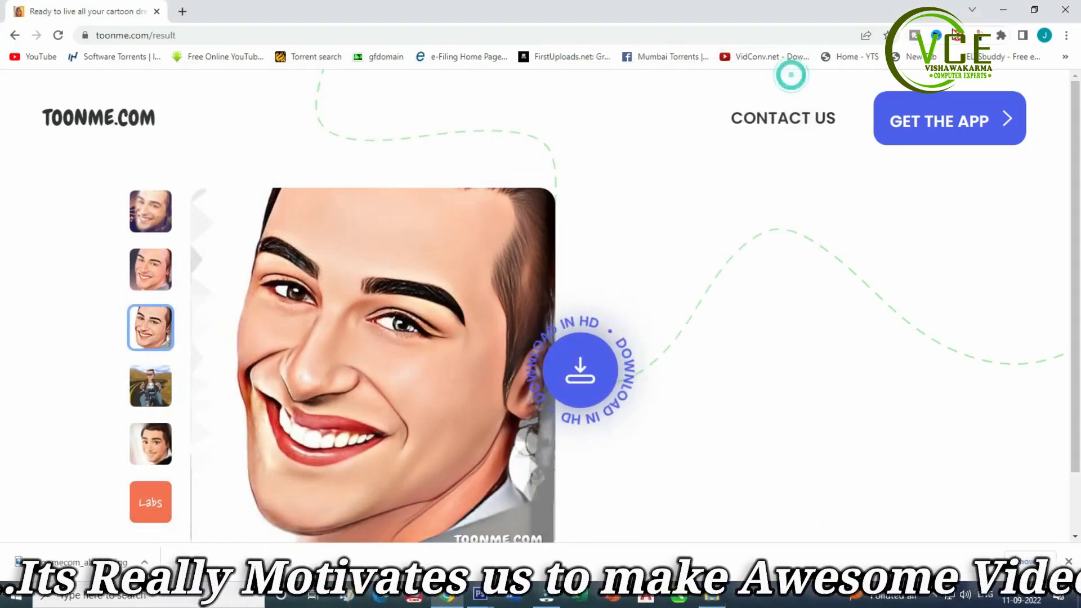
{"action": "left_click", "coordinate": [1004, 10]}
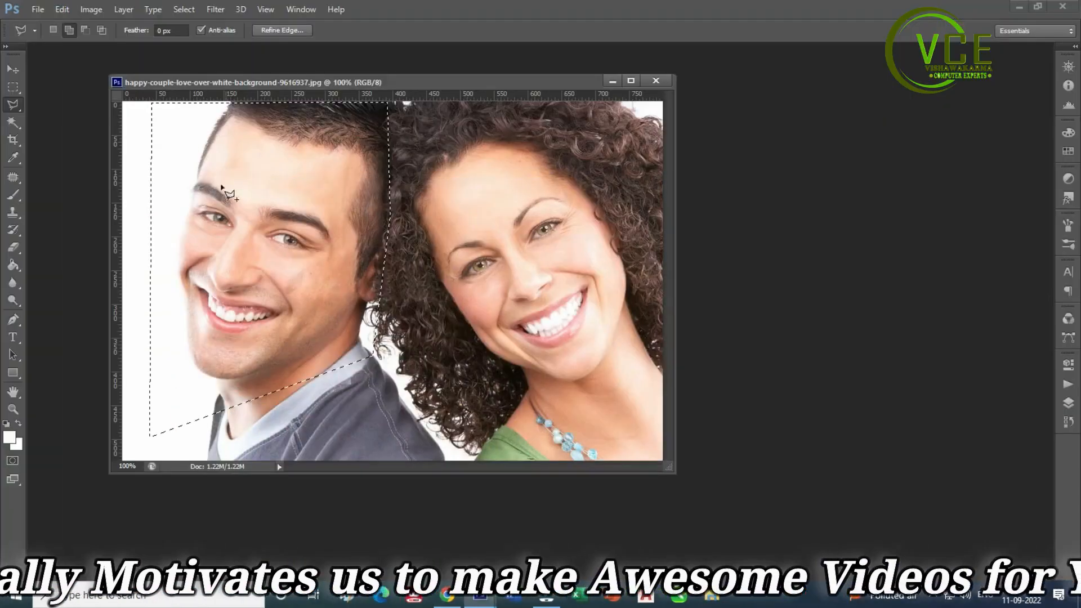
Paste the cut toonmecom_abb22b.jpg file onto the Desktop and return to Photoshop
{"action": "left_click", "coordinate": [1013, 7]}
{"action": "right_click", "coordinate": [133, 229]}
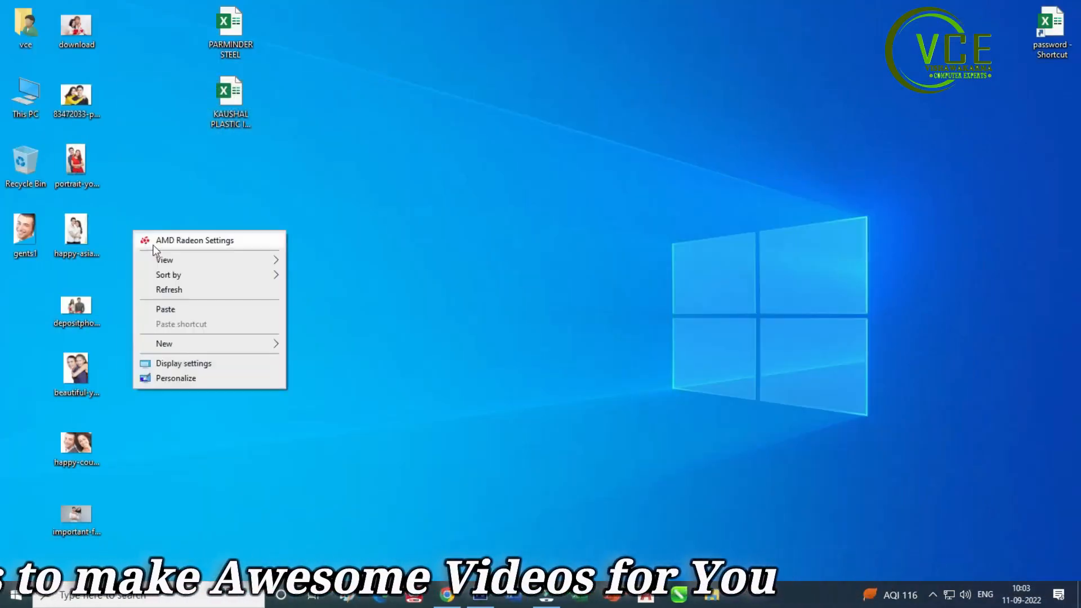
{"action": "left_click", "coordinate": [188, 302]}
{"action": "left_click", "coordinate": [479, 594]}
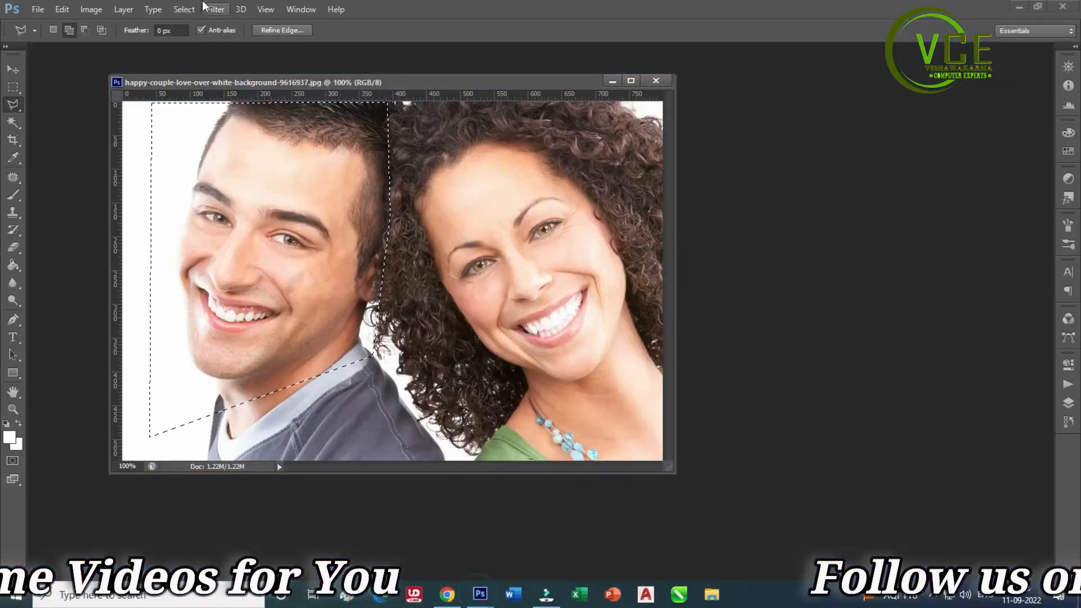
Open toonmecom_abb22b.jpg from the Desktop and place its window beside the couple photo
{"action": "left_click", "coordinate": [46, 14]}
{"action": "left_click", "coordinate": [46, 37]}
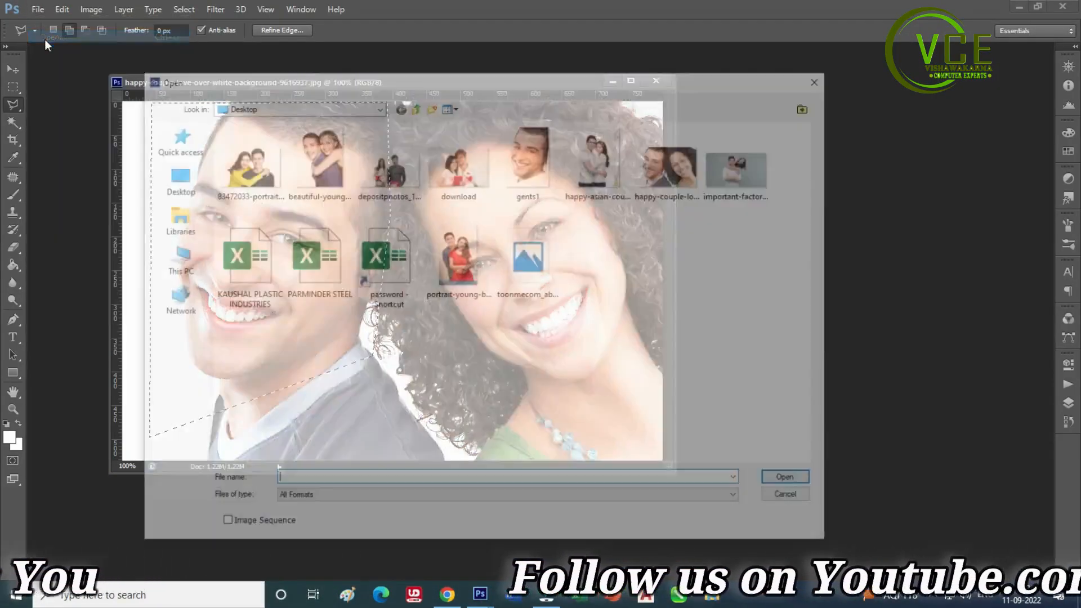
{"action": "double_click", "coordinate": [535, 259]}
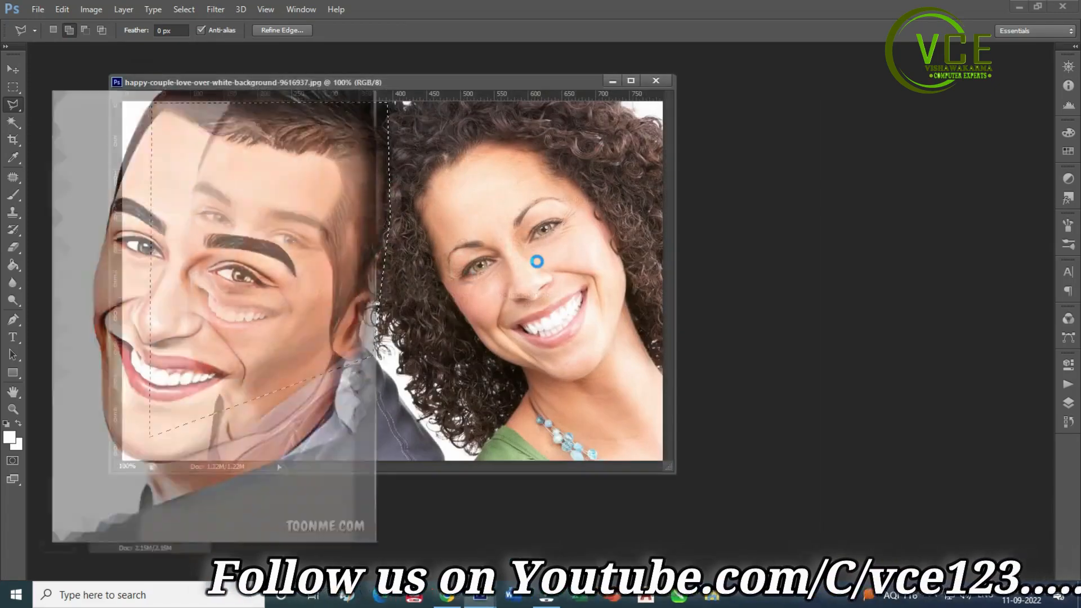
{"action": "left_click_drag", "start_coordinate": [259, 69], "coordinate": [804, 83]}
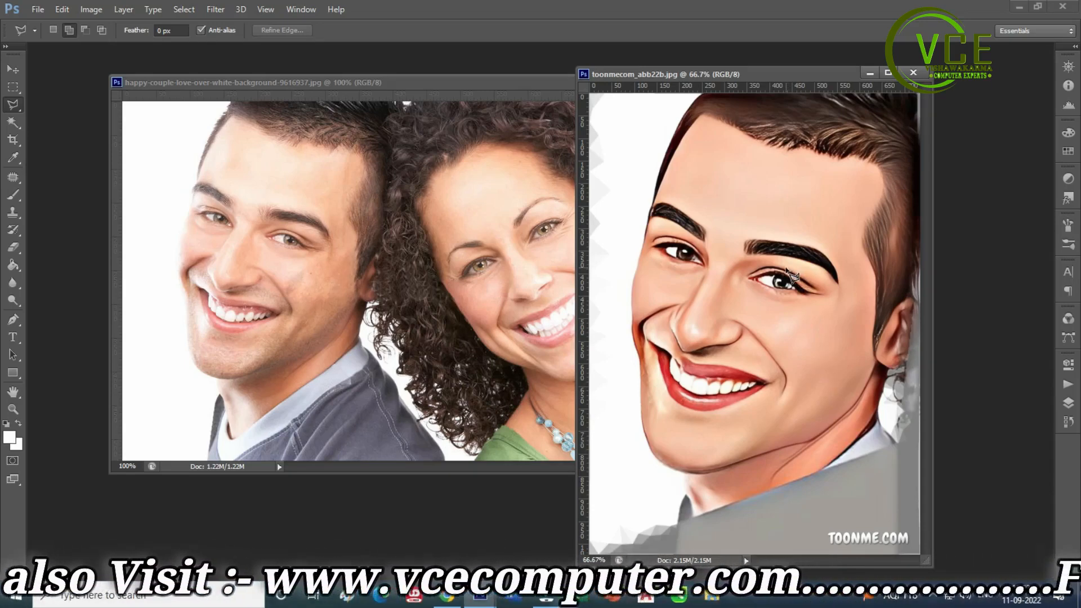
Select and copy the entire cartoon image, and bring the couple photo's window to the front
{"action": "key", "text": "ctrl+a"}
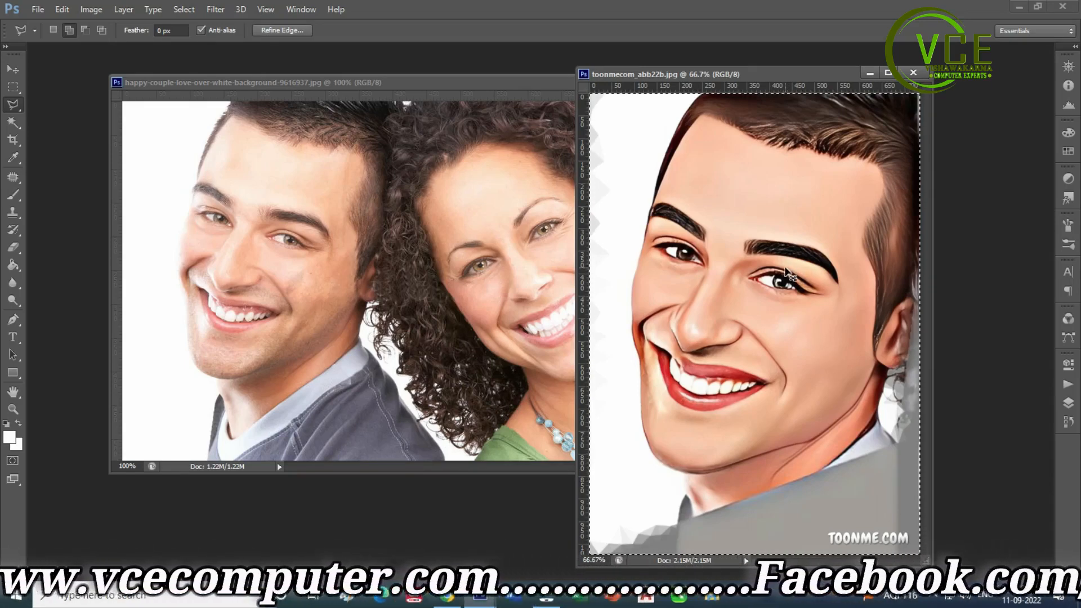
{"action": "left_click_drag", "start_coordinate": [332, 82], "coordinate": [285, 71]}
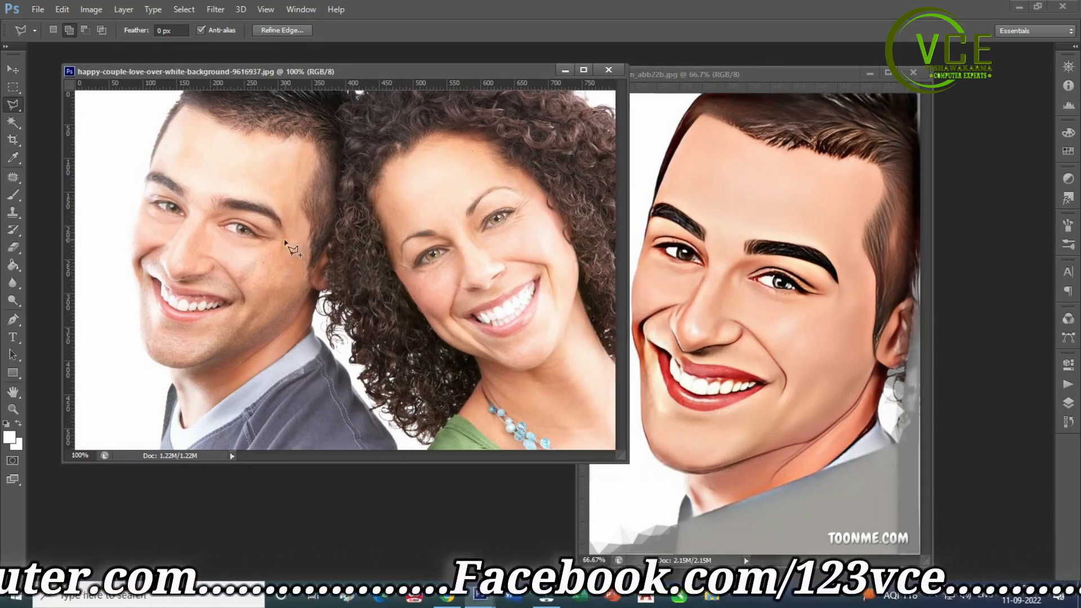
{"action": "left_click", "coordinate": [13, 70]}
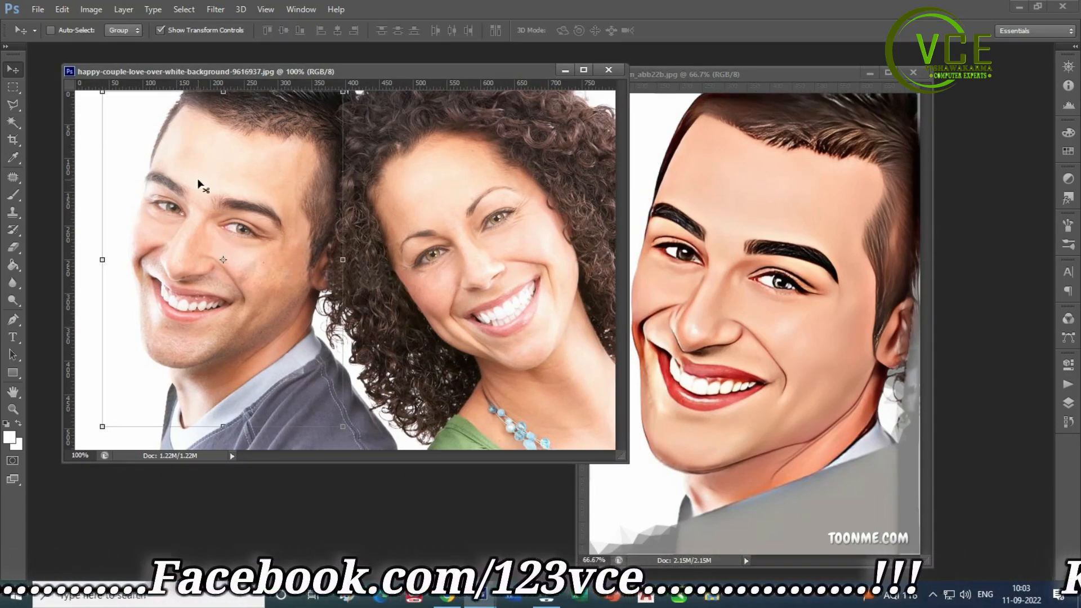
{"action": "left_click_drag", "start_coordinate": [194, 194], "coordinate": [148, 241]}
{"action": "key", "text": "ctrl+z"}
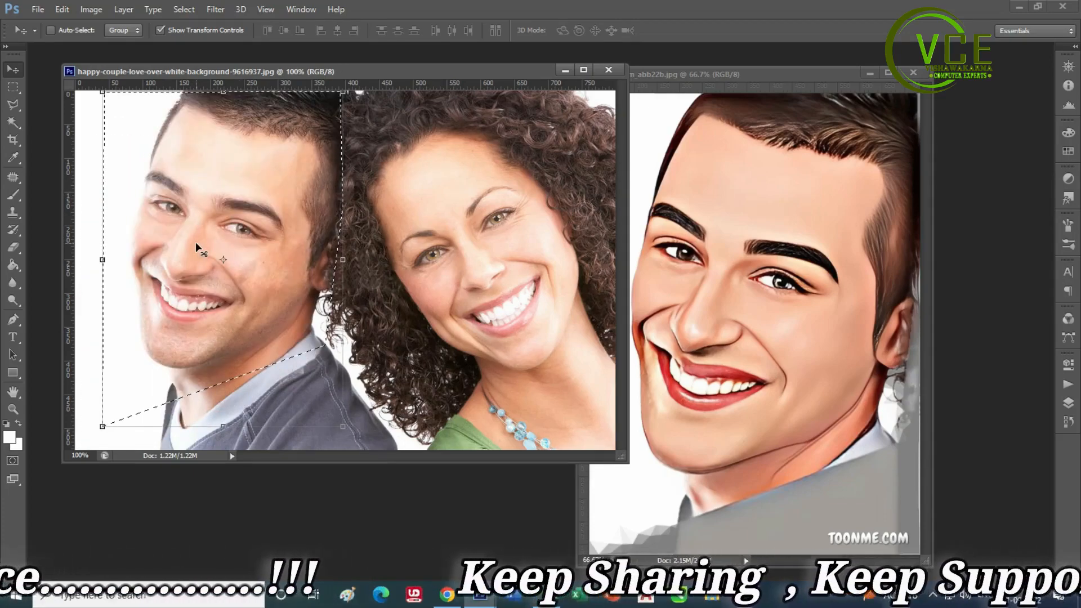
Paste the cartoon image into the selected area around the man's head with Paste Special
{"action": "left_click", "coordinate": [62, 10]}
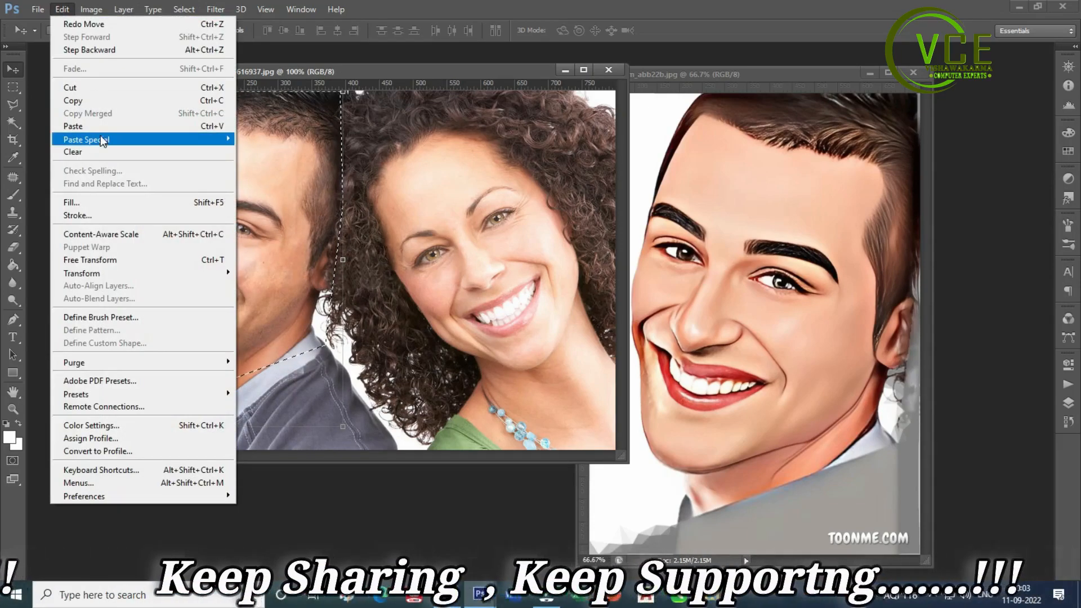
{"action": "mouse_move", "coordinate": [105, 140]}
{"action": "left_click", "coordinate": [252, 152]}
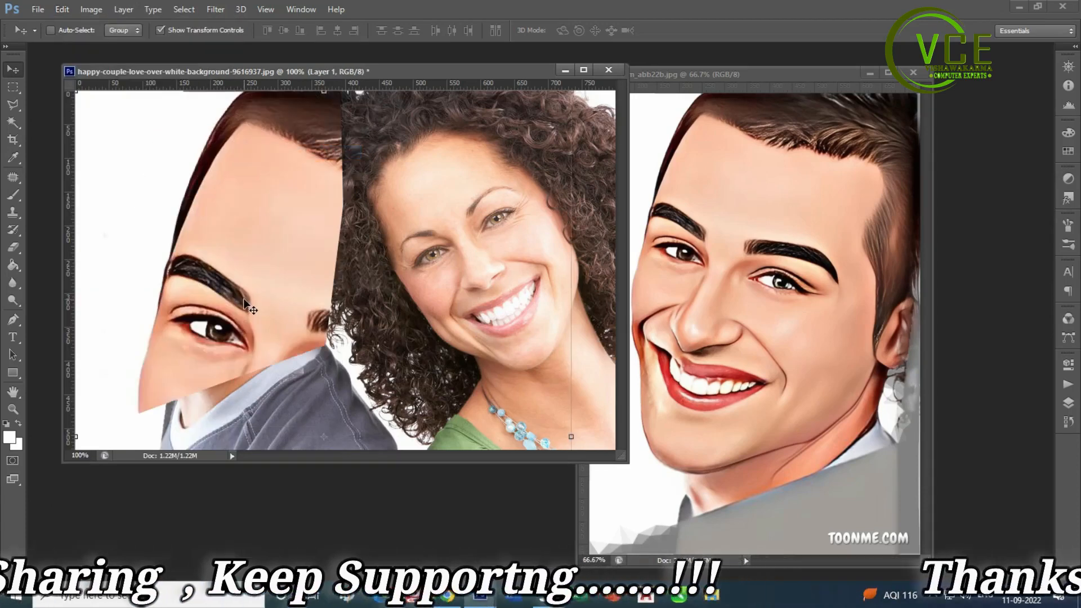
Scale the pasted cartoon head down to about 56% and position it over the man's head
{"action": "left_click_drag", "start_coordinate": [296, 174], "coordinate": [184, 250]}
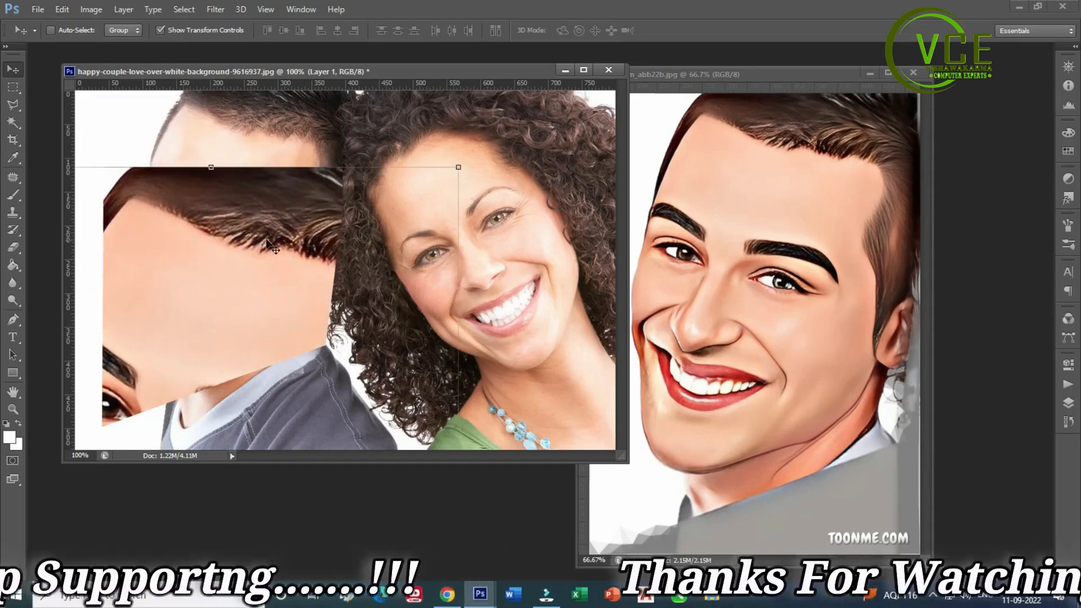
{"action": "left_click_drag", "start_coordinate": [458, 165], "coordinate": [296, 349]}
{"action": "left_click_drag", "start_coordinate": [177, 368], "coordinate": [263, 137]}
{"action": "left_click_drag", "start_coordinate": [383, 118], "coordinate": [307, 221]}
{"action": "left_click_drag", "start_coordinate": [232, 284], "coordinate": [276, 151]}
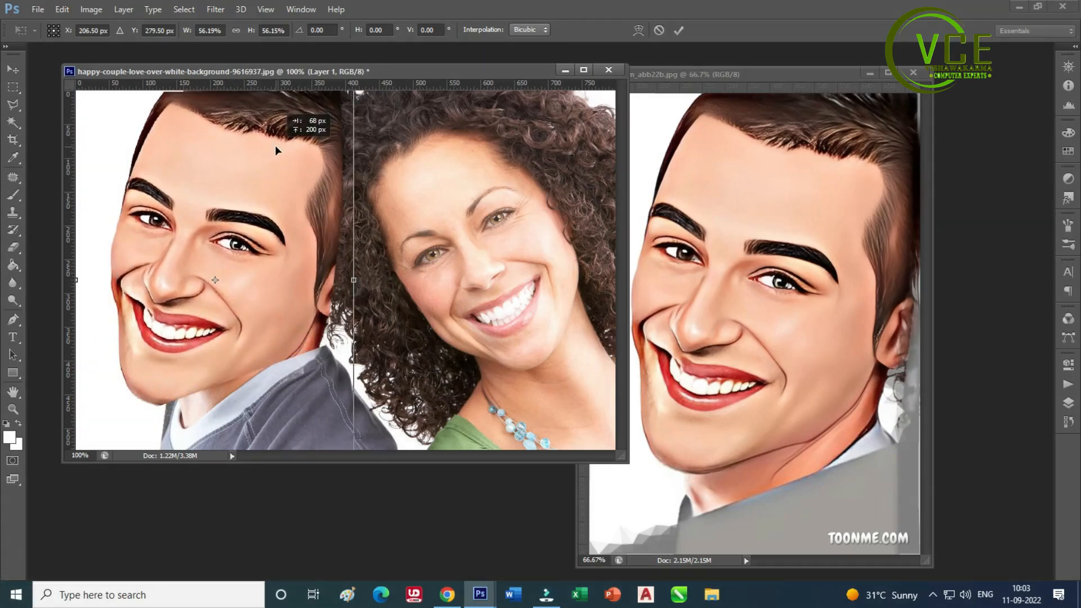
{"action": "left_click_drag", "start_coordinate": [275, 147], "coordinate": [275, 146]}
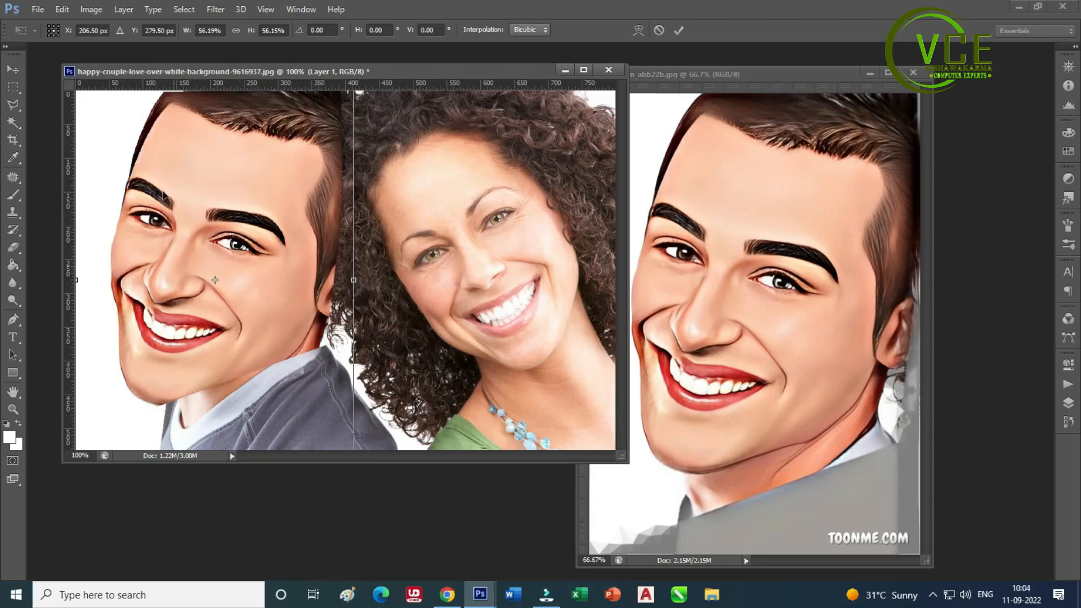
{"action": "key", "text": "Return"}
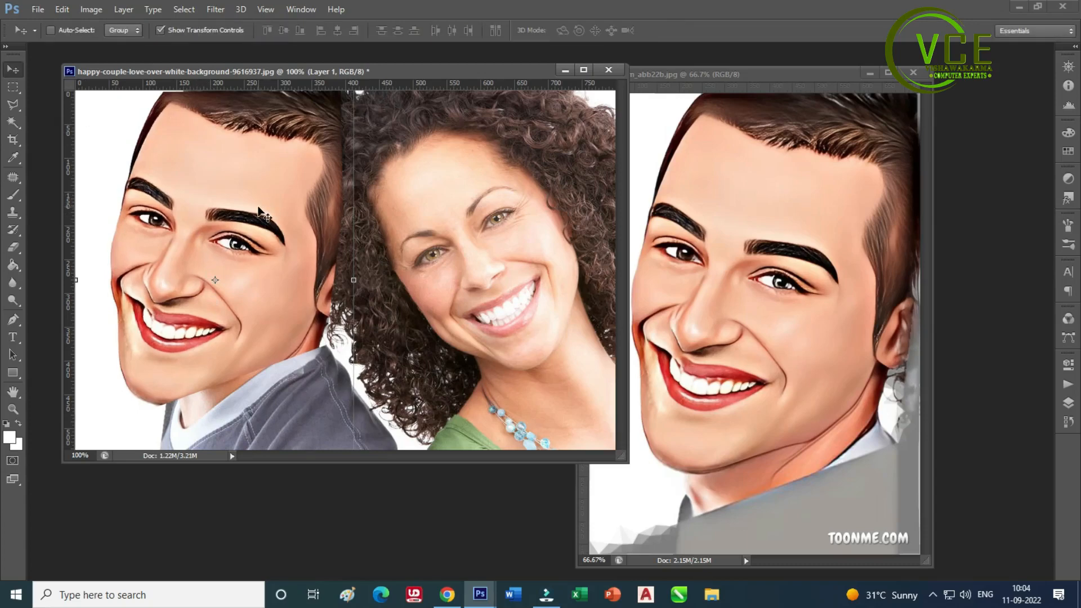
Set the cartoon layer's opacity to 50% and resize it to about 350 × 500 px, aligned with the man's face
{"action": "key", "text": "5"}
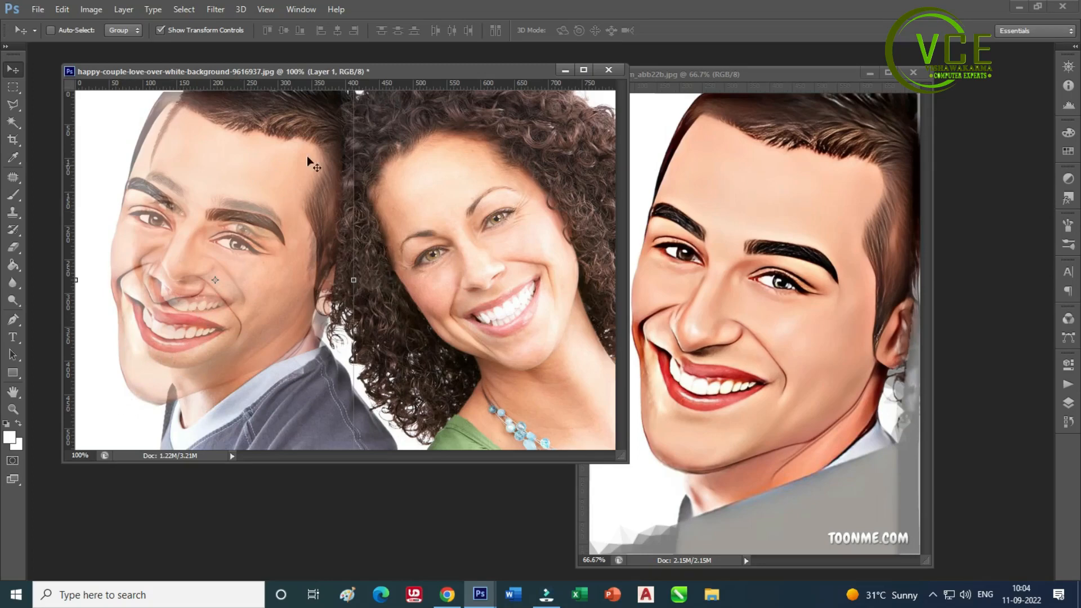
{"action": "left_click_drag", "start_coordinate": [350, 92], "coordinate": [288, 164]}
{"action": "left_click_drag", "start_coordinate": [243, 228], "coordinate": [268, 166]}
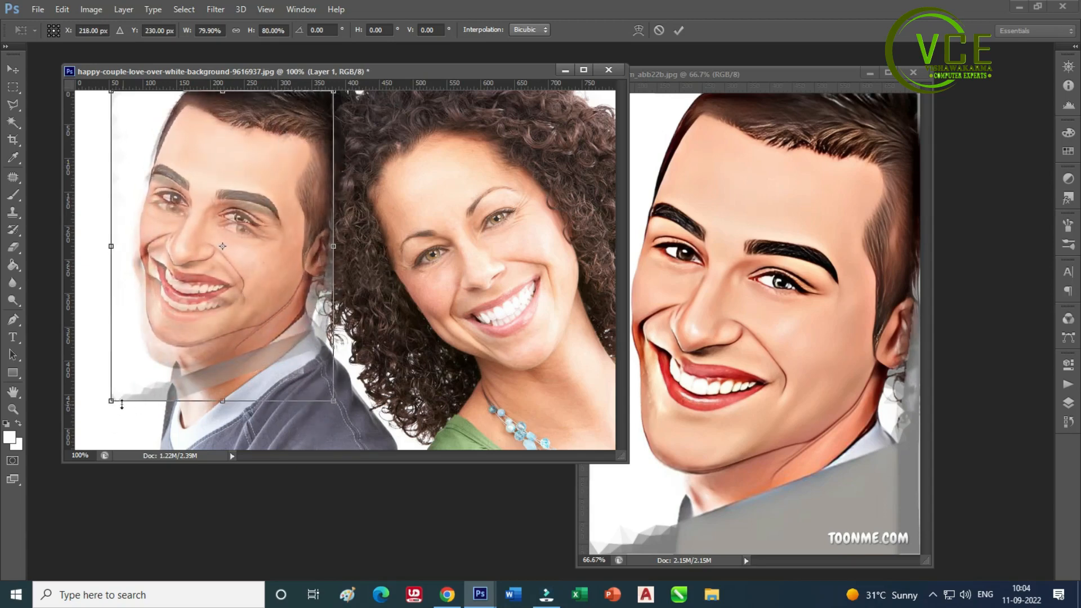
{"action": "left_click_drag", "start_coordinate": [104, 405], "coordinate": [92, 431]}
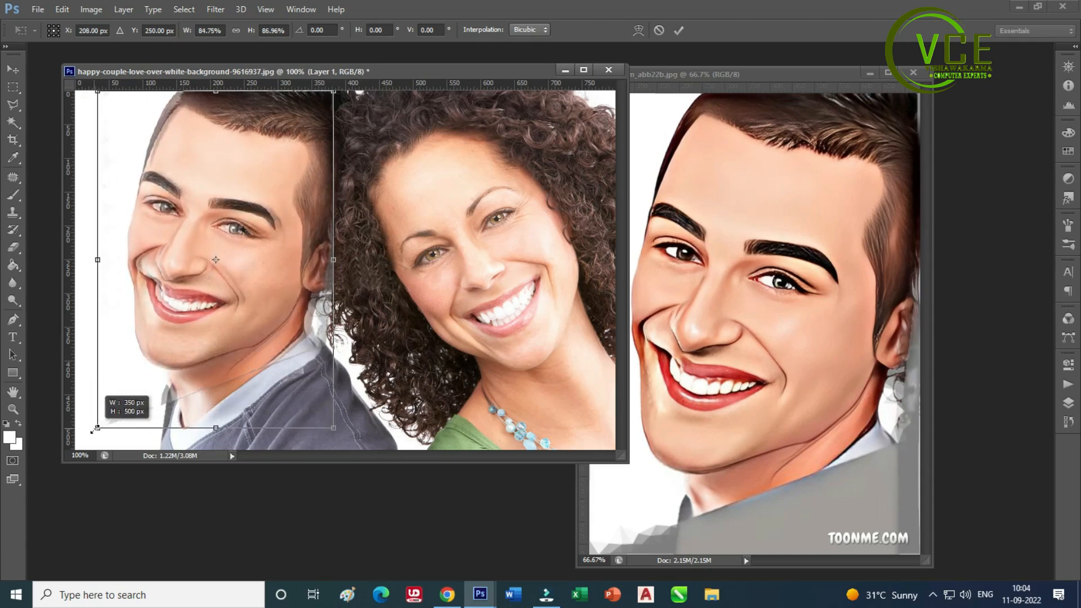
{"action": "key", "text": "Return"}
Restore the cartoon layer's opacity to 100% and nudge it slightly to the right, over the man's head
{"action": "key", "text": "0"}
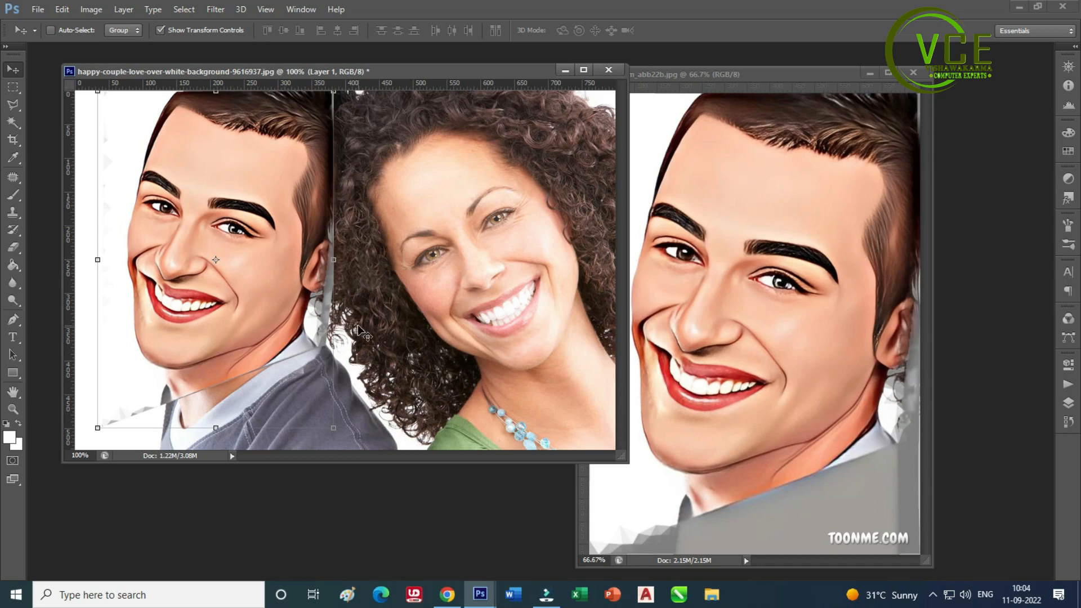
{"action": "key", "text": "Right"}
{"action": "key", "text": "Right"}
{"action": "key", "text": "Right"}
{"action": "key", "text": "Right"}
{"action": "key", "text": "Right"}
{"action": "key", "text": "Right"}
{"action": "key", "text": "Right"}
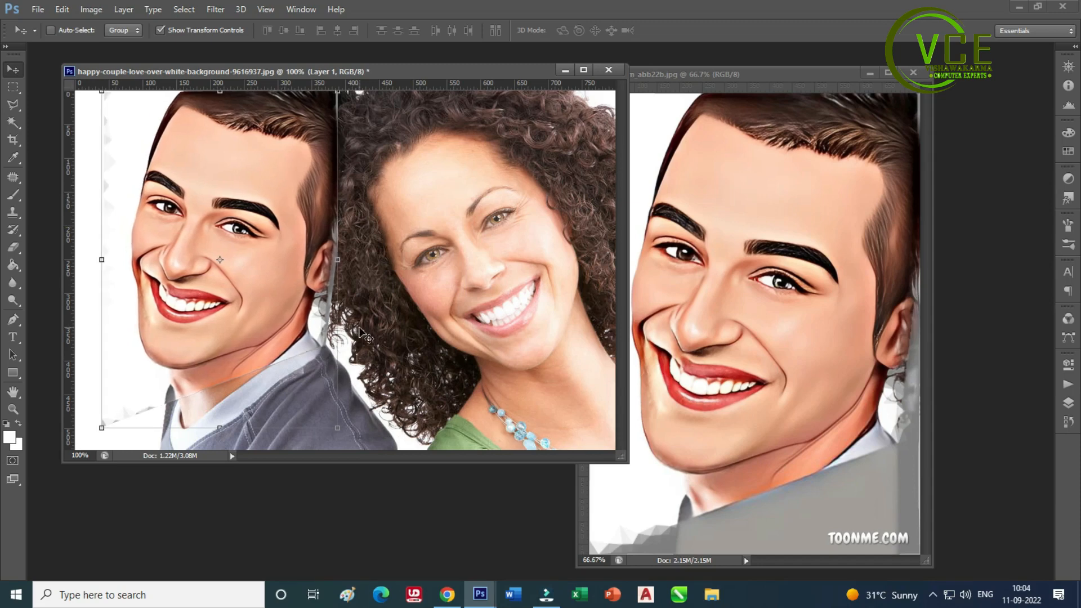
{"action": "key", "text": "Right"}
{"action": "key", "text": "Right"}
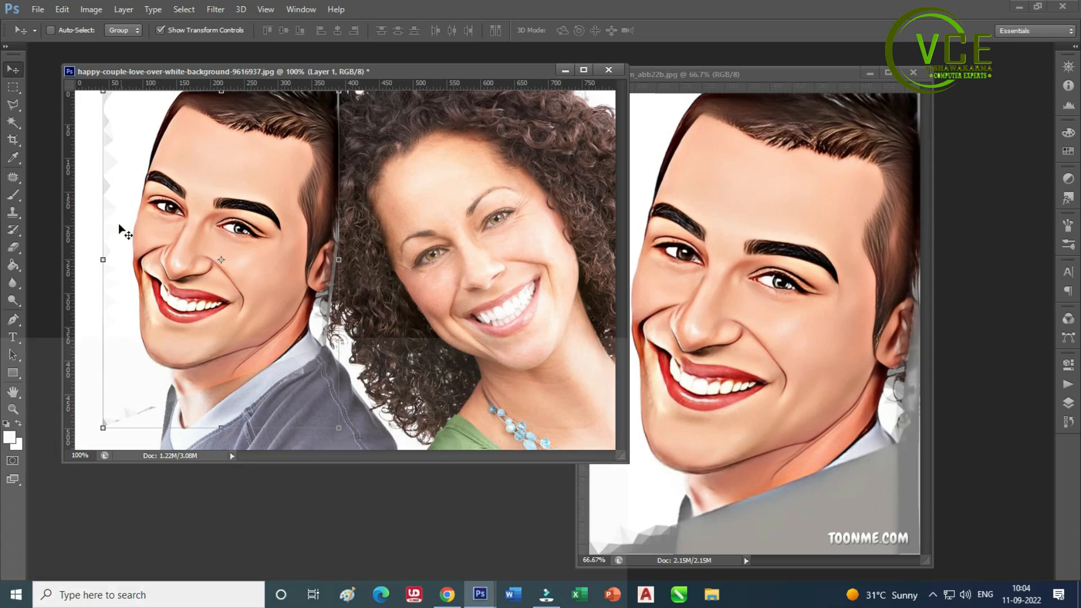
Paint white with an 80 px brush over the jagged grey edge in the background beside the man's face
{"action": "right_click", "coordinate": [14, 197]}
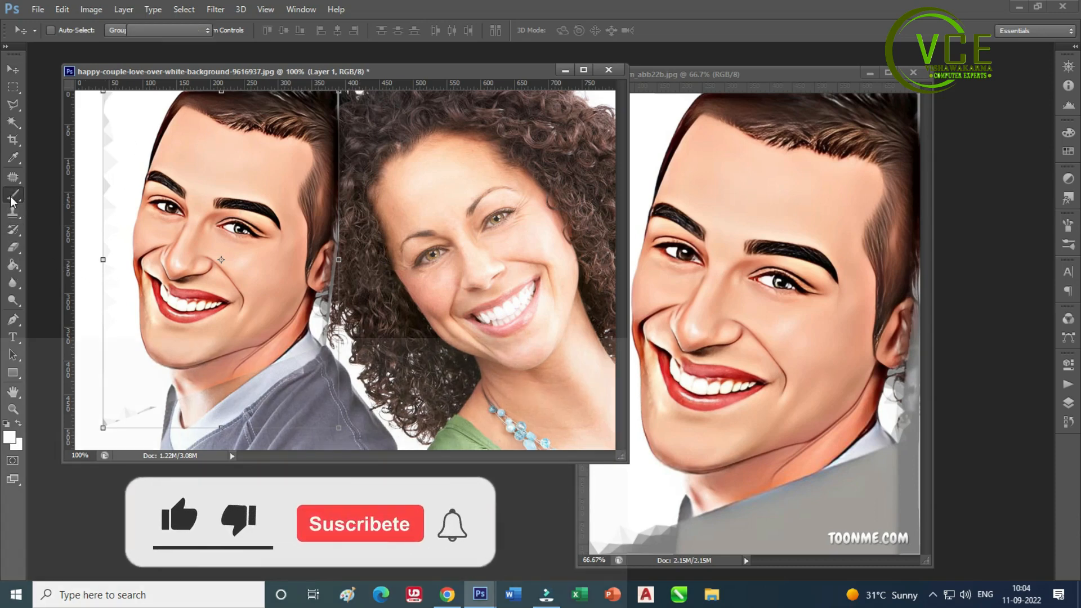
{"action": "left_click", "coordinate": [60, 191]}
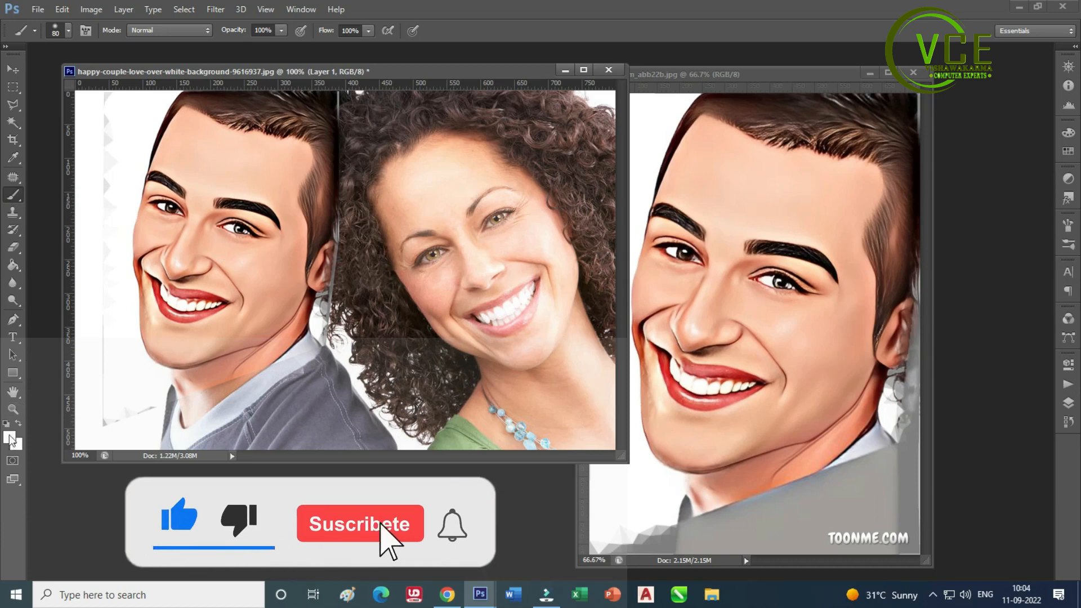
{"action": "mouse_move", "coordinate": [121, 116]}
{"action": "left_mouse_down"}
{"action": "mouse_move", "coordinate": [93, 371]}
{"action": "mouse_move", "coordinate": [105, 411]}
{"action": "mouse_move", "coordinate": [144, 407]}
{"action": "mouse_move", "coordinate": [96, 437]}
{"action": "mouse_move", "coordinate": [105, 447]}
{"action": "mouse_move", "coordinate": [105, 424]}
{"action": "left_mouse_up"}
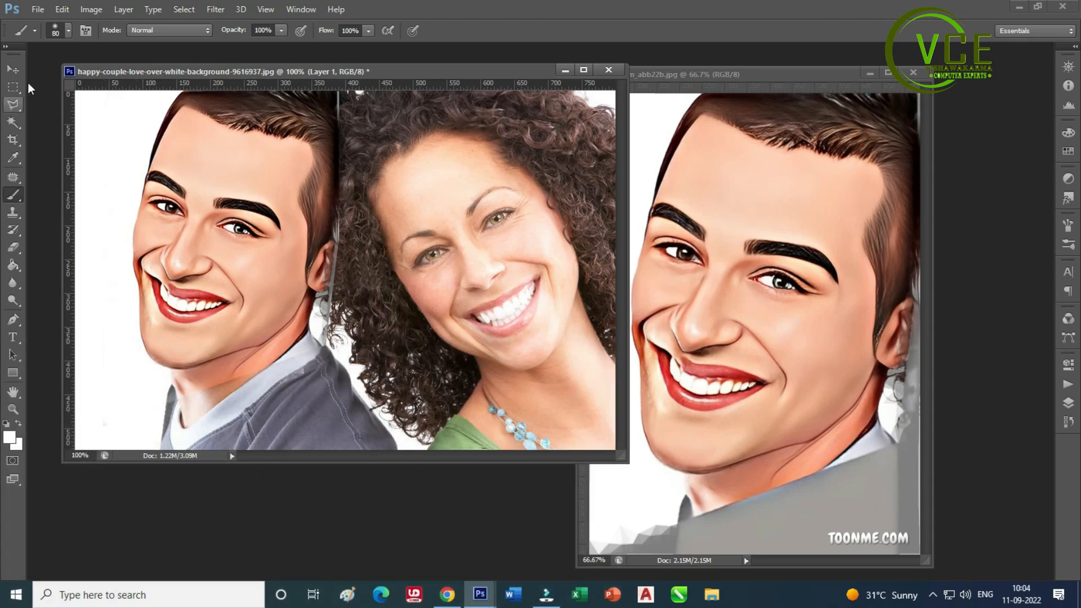
Erase the leftover cartoon edges around the man's neck, collar and the woman's hair with a soft 50 px eraser
{"action": "left_click", "coordinate": [9, 70]}
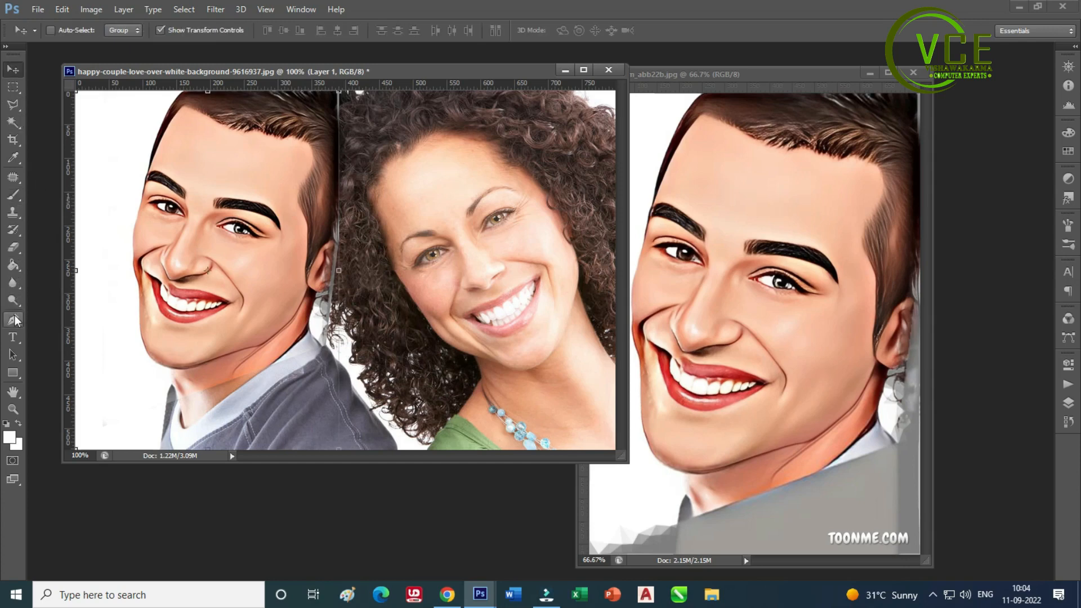
{"action": "left_click", "coordinate": [13, 247]}
{"action": "right_click", "coordinate": [13, 246]}
{"action": "left_click", "coordinate": [66, 247]}
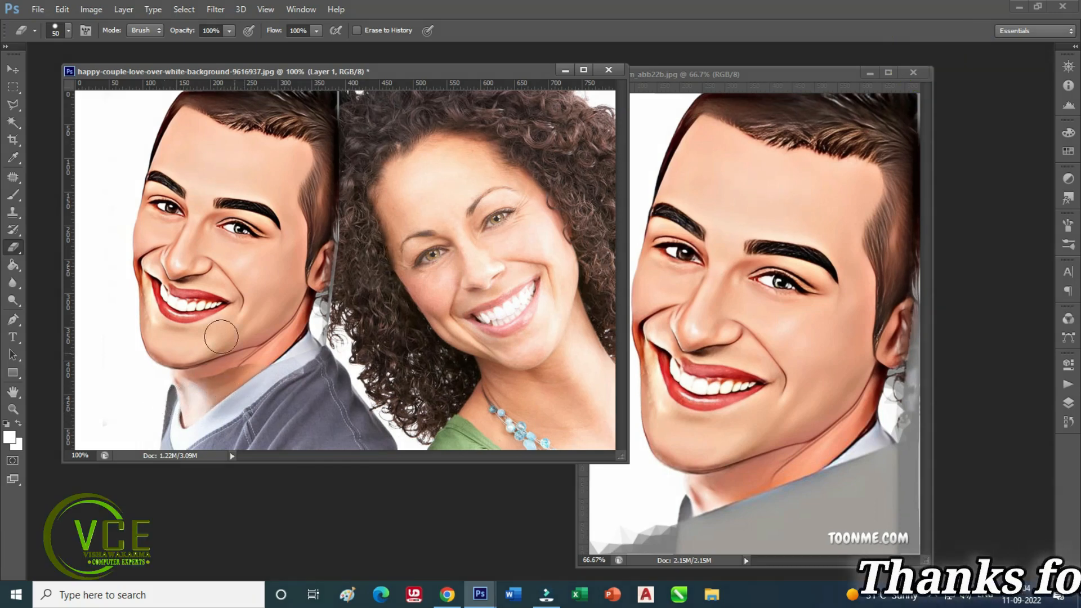
{"action": "left_click", "coordinate": [69, 30]}
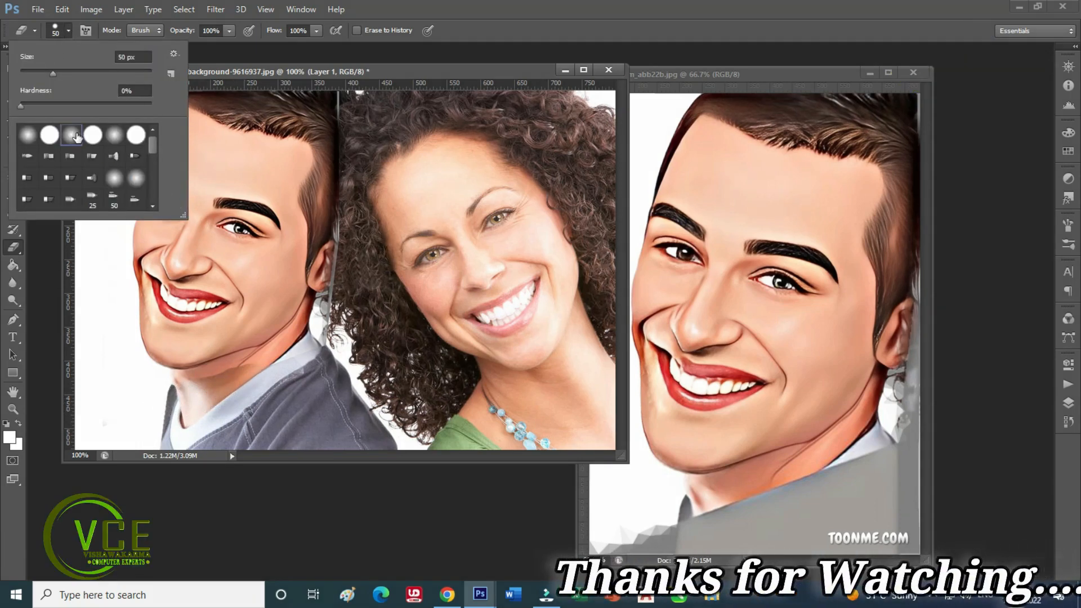
{"action": "left_click", "coordinate": [279, 367]}
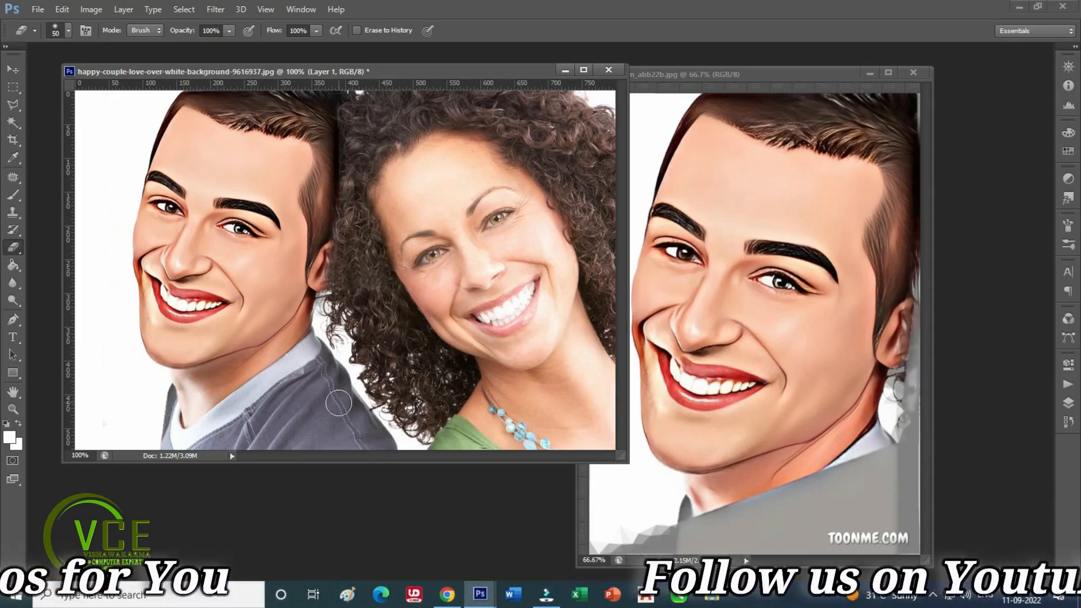
Close the toonmecom_abb22b.jpg document and make the Background layer of the couple photo active
{"action": "left_click", "coordinate": [917, 74]}
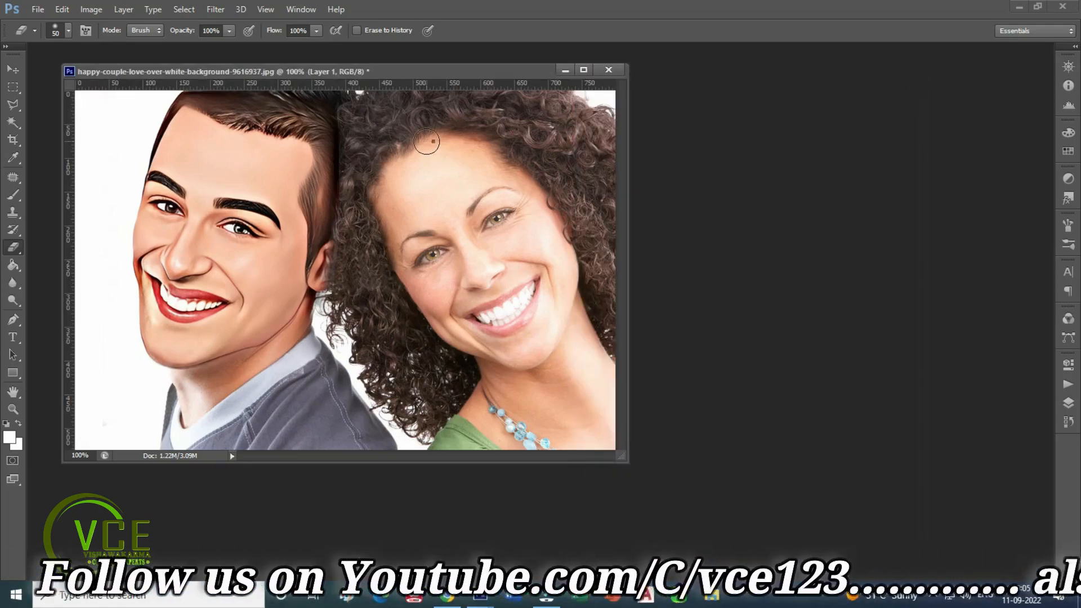
{"action": "right_click", "coordinate": [427, 142]}
{"action": "left_click", "coordinate": [12, 68]}
{"action": "right_click", "coordinate": [495, 153]}
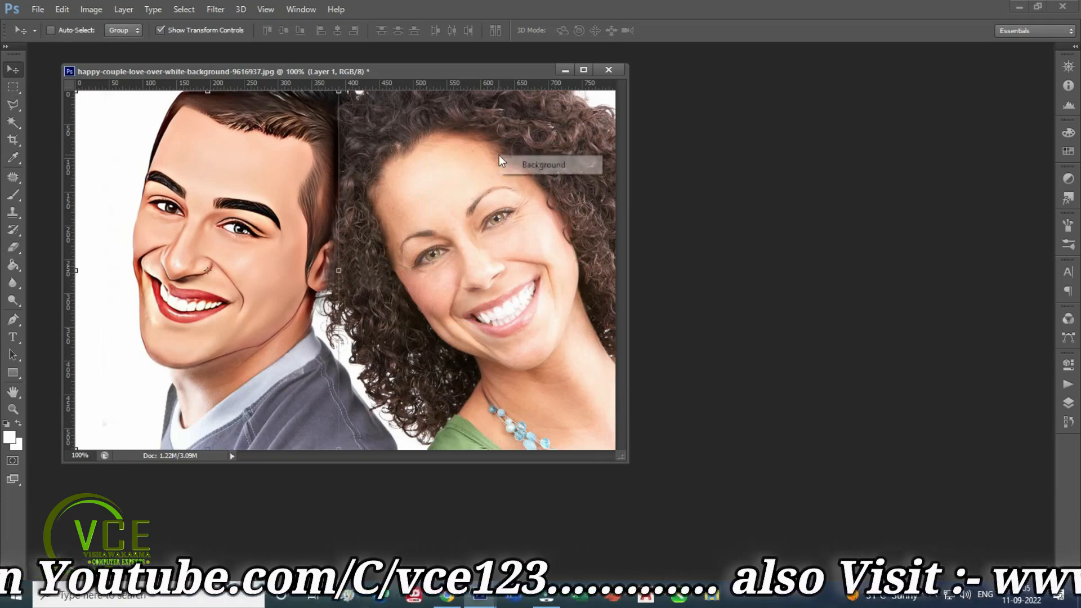
{"action": "left_click", "coordinate": [550, 164]}
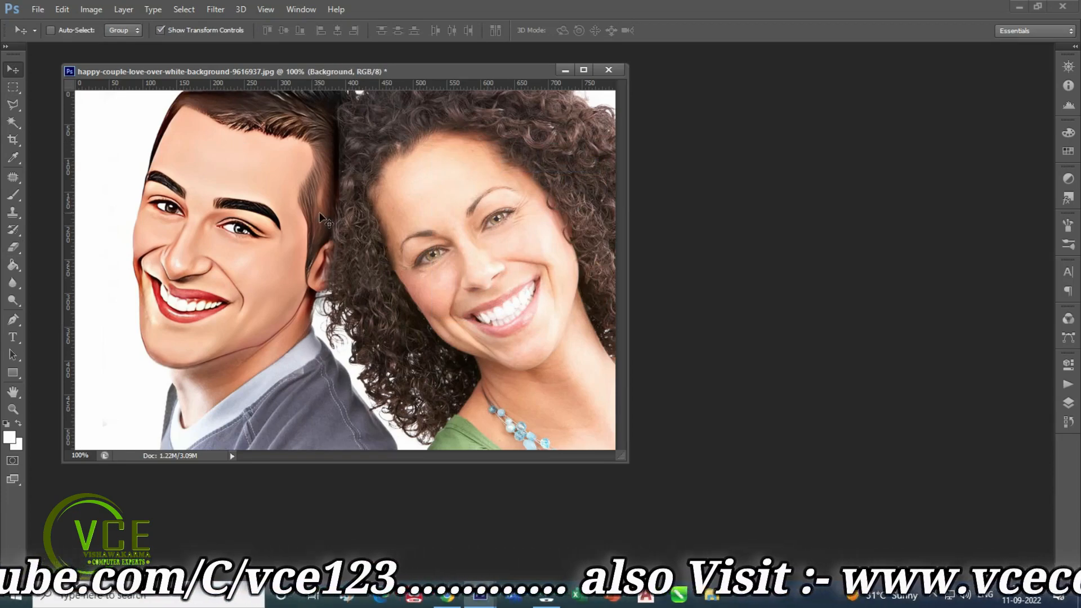
Outline the woman's head, hair and neck with a closed Polygonal Lasso selection
{"action": "left_click", "coordinate": [15, 113]}
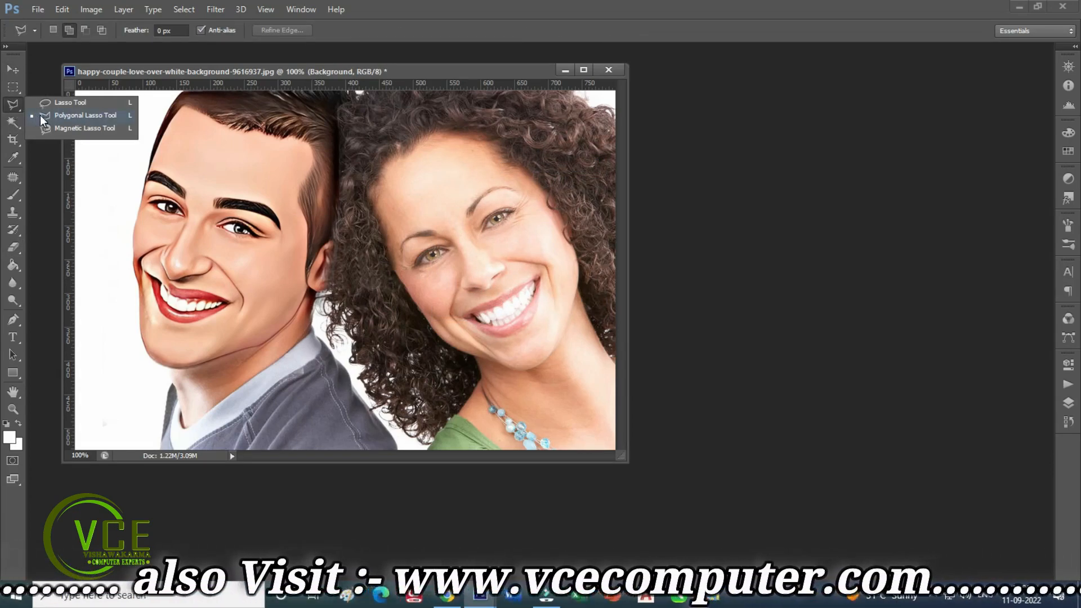
{"action": "left_click", "coordinate": [40, 114]}
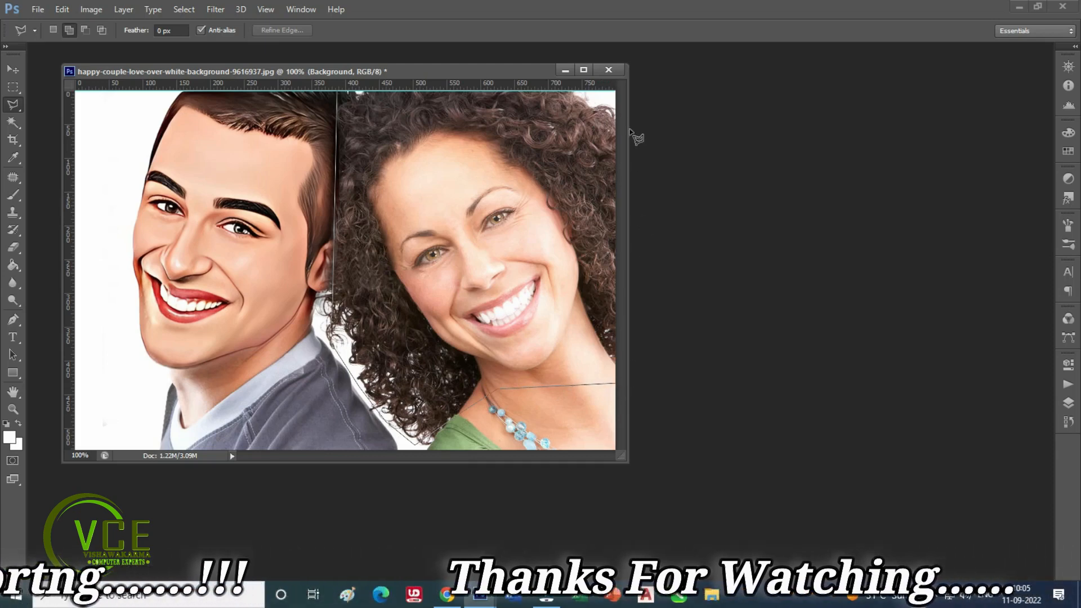
{"action": "left_click", "coordinate": [338, 92]}
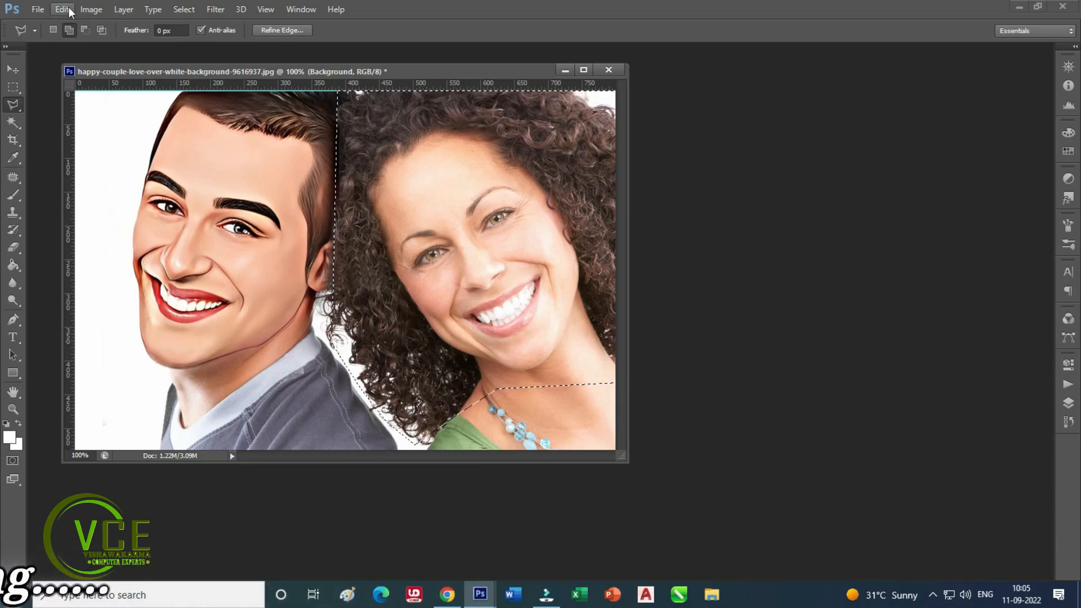
Paste the copied head of the woman into a new transparent document of 424 × 525 pixels at 300 pixels/inch
{"action": "left_click", "coordinate": [42, 10]}
{"action": "left_click", "coordinate": [43, 26]}
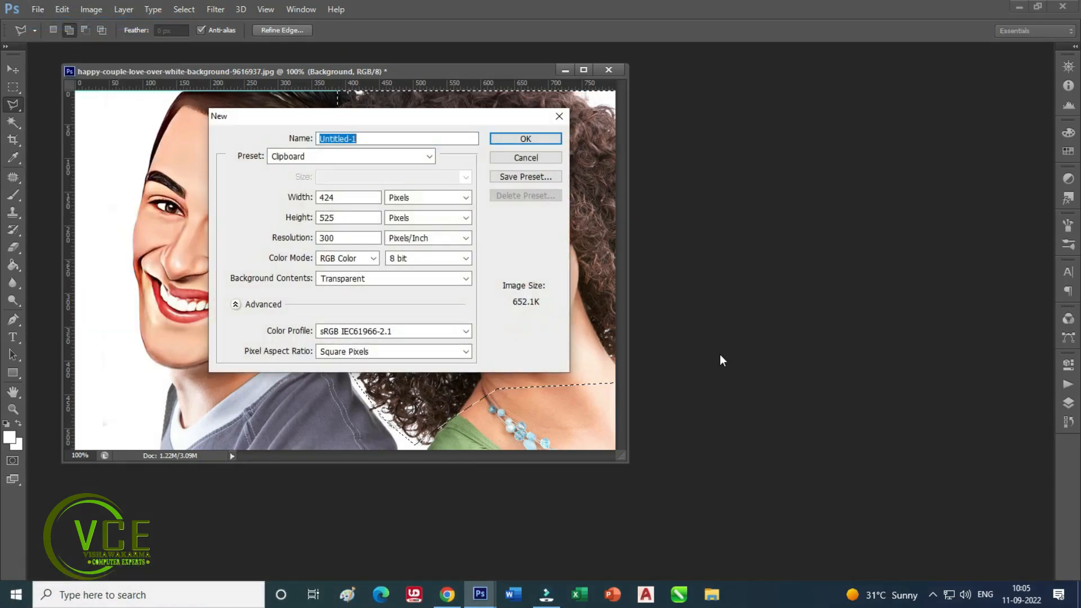
{"action": "left_click", "coordinate": [510, 139]}
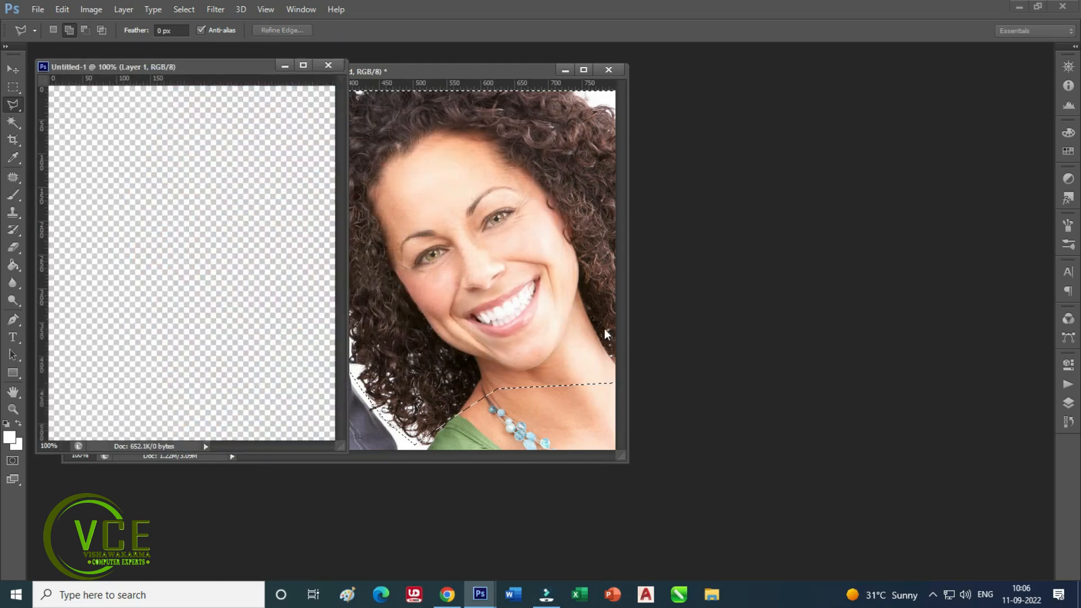
{"action": "key", "text": "ctrl+v"}
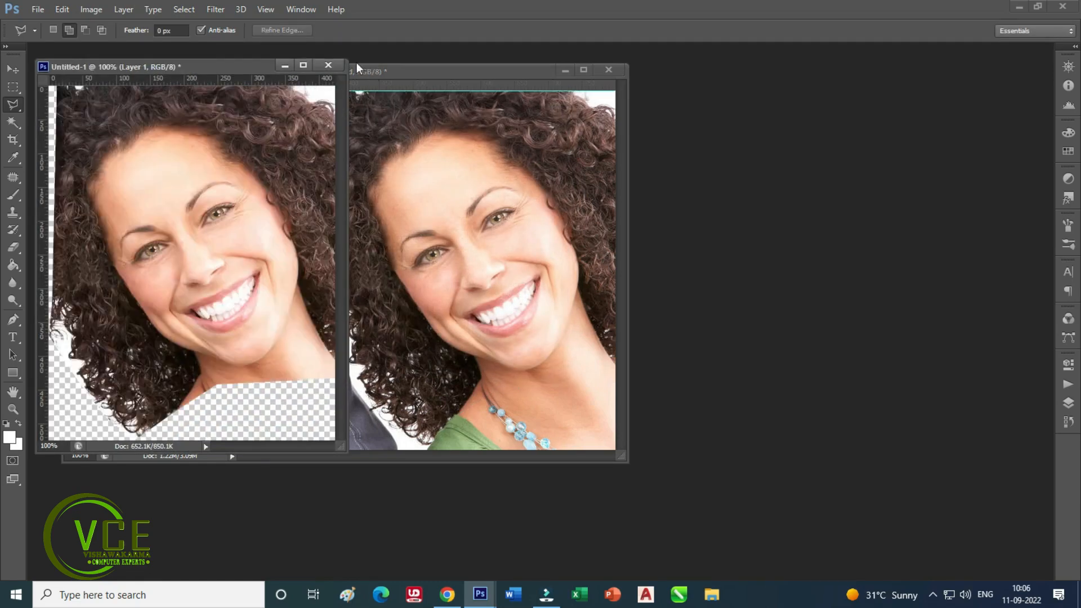
Save the woman's cutout to the Desktop as a PNG file named lady1 with Smallest / Slow compression and no interlacing
{"action": "left_click", "coordinate": [38, 9]}
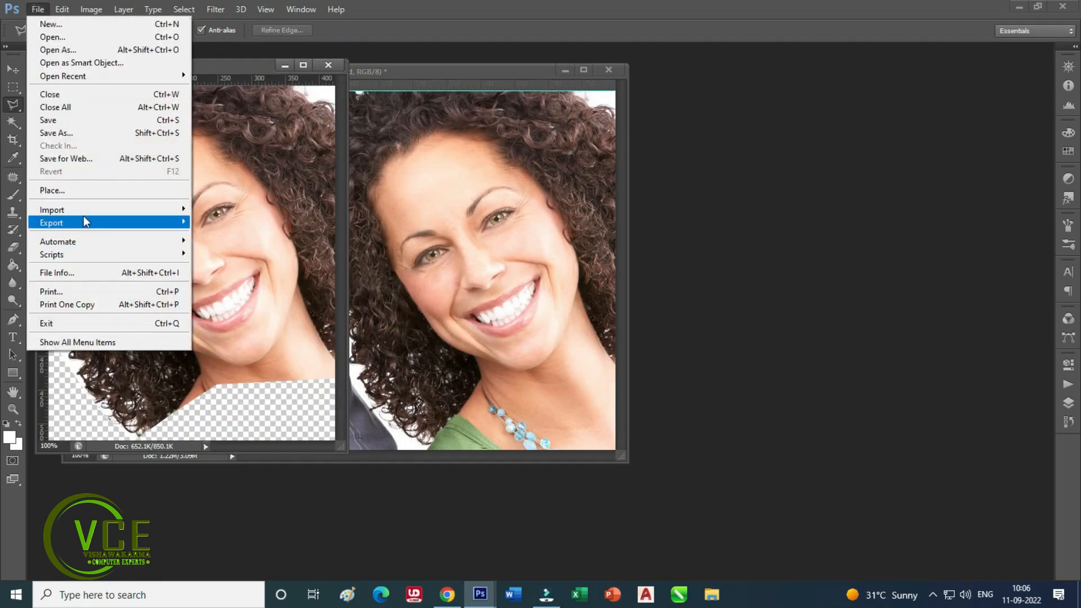
{"action": "mouse_move", "coordinate": [86, 221]}
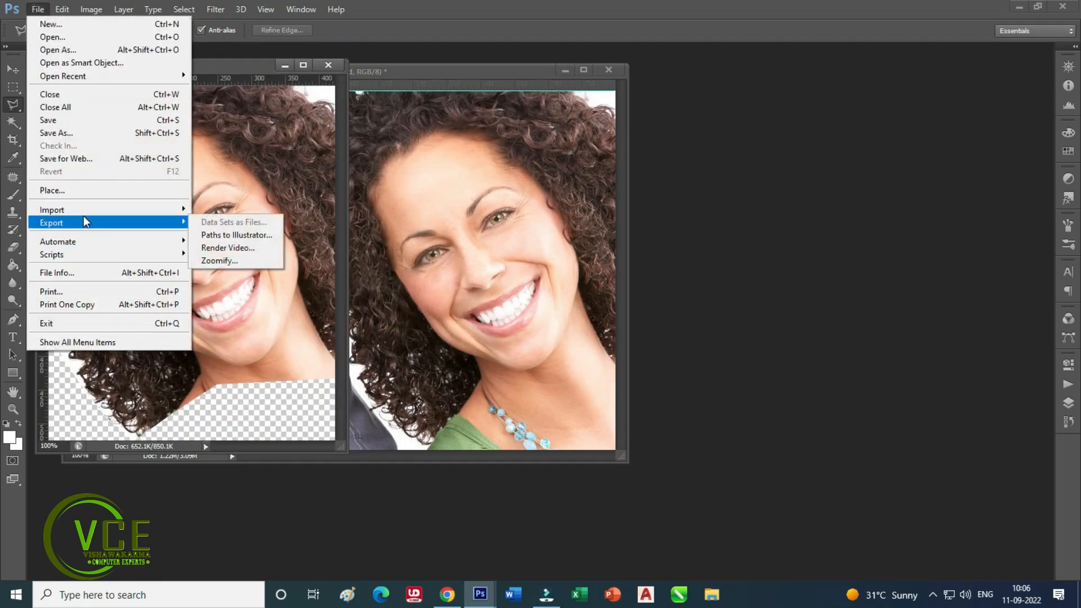
{"action": "left_click", "coordinate": [68, 133]}
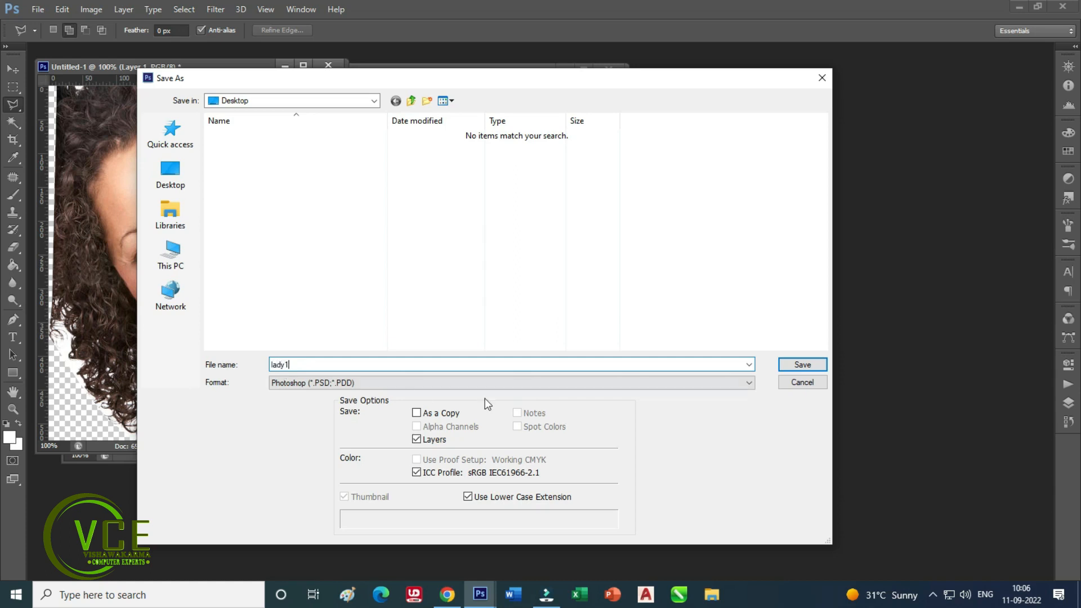
{"action": "left_click", "coordinate": [297, 386]}
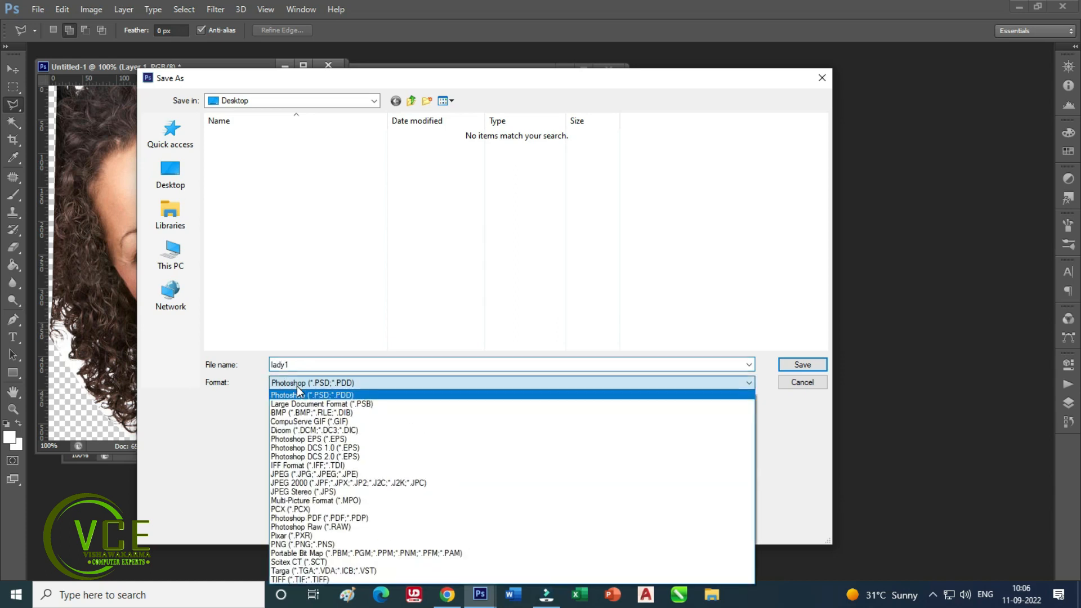
{"action": "left_click", "coordinate": [290, 541]}
{"action": "left_click", "coordinate": [797, 365]}
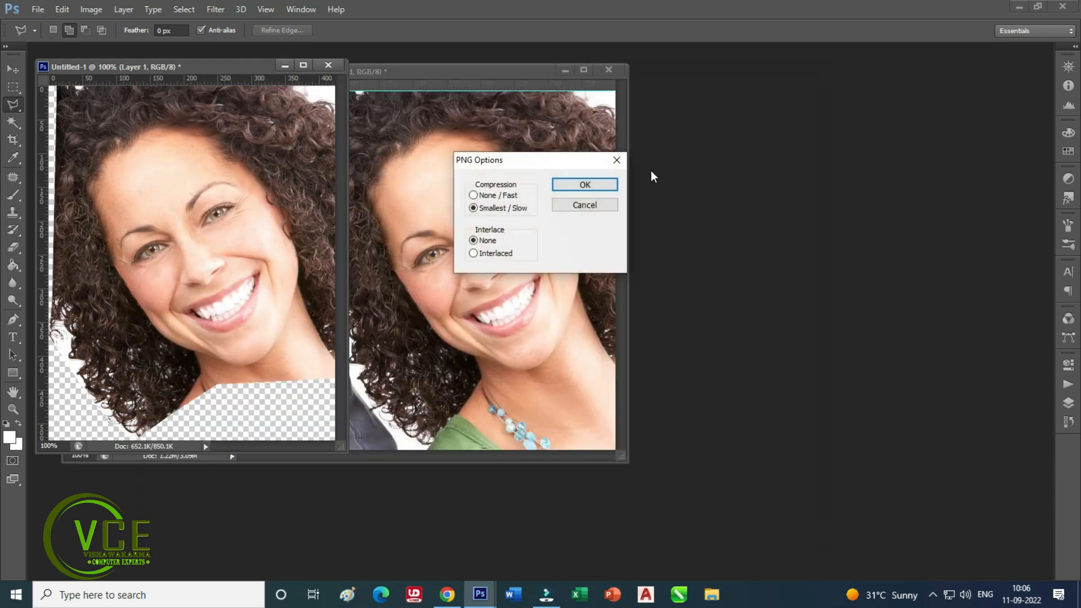
{"action": "left_click", "coordinate": [604, 184]}
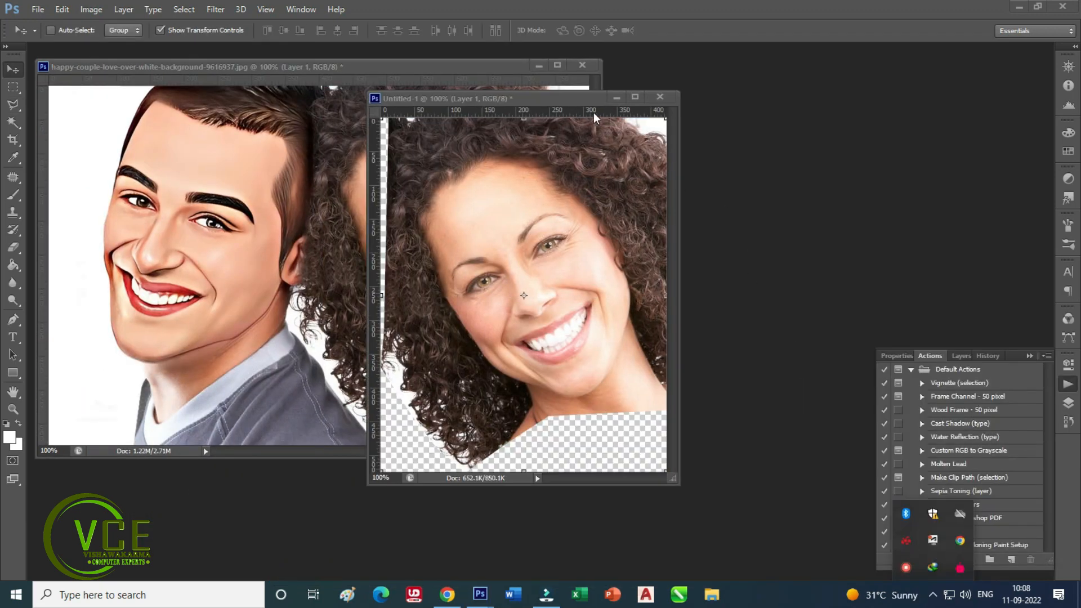
Switch to toonme.com in Chrome and upload the lady1 image from the Desktop as another photo
{"action": "left_click", "coordinate": [37, 12]}
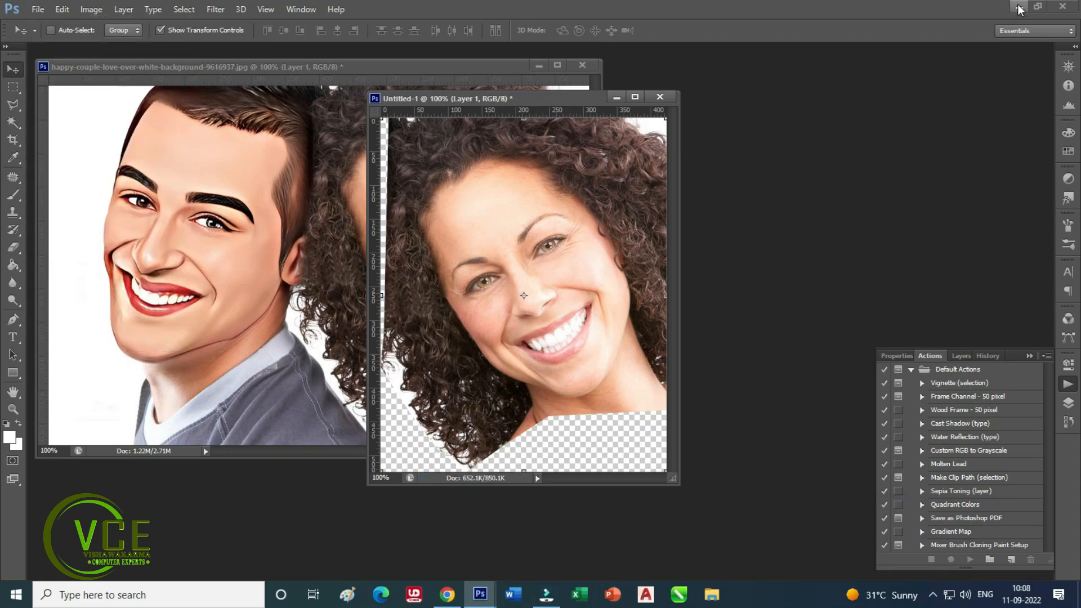
{"action": "left_click", "coordinate": [1018, 7]}
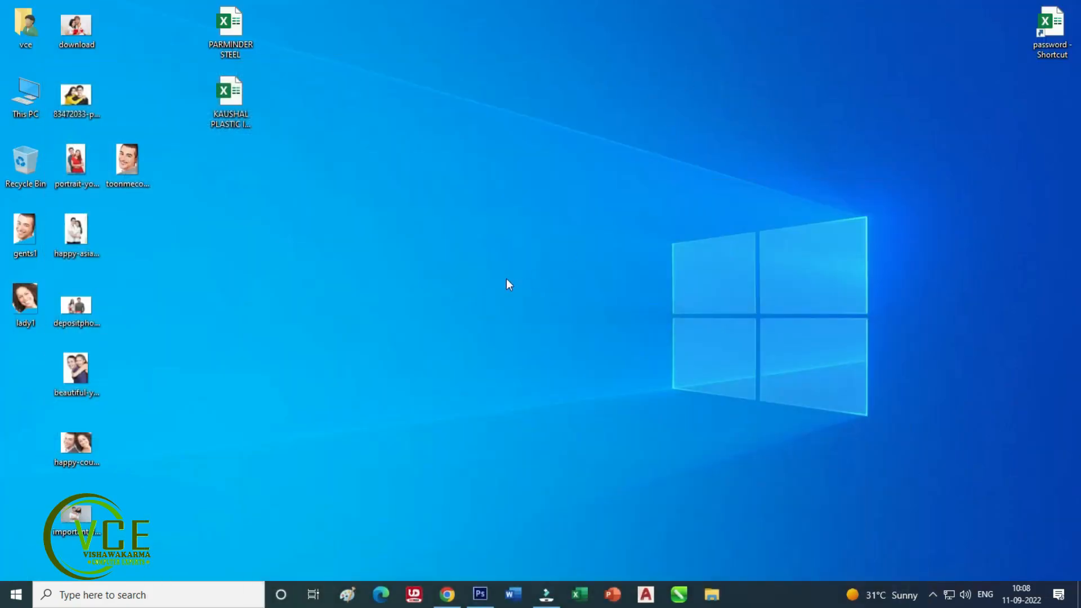
{"action": "left_click", "coordinate": [449, 593]}
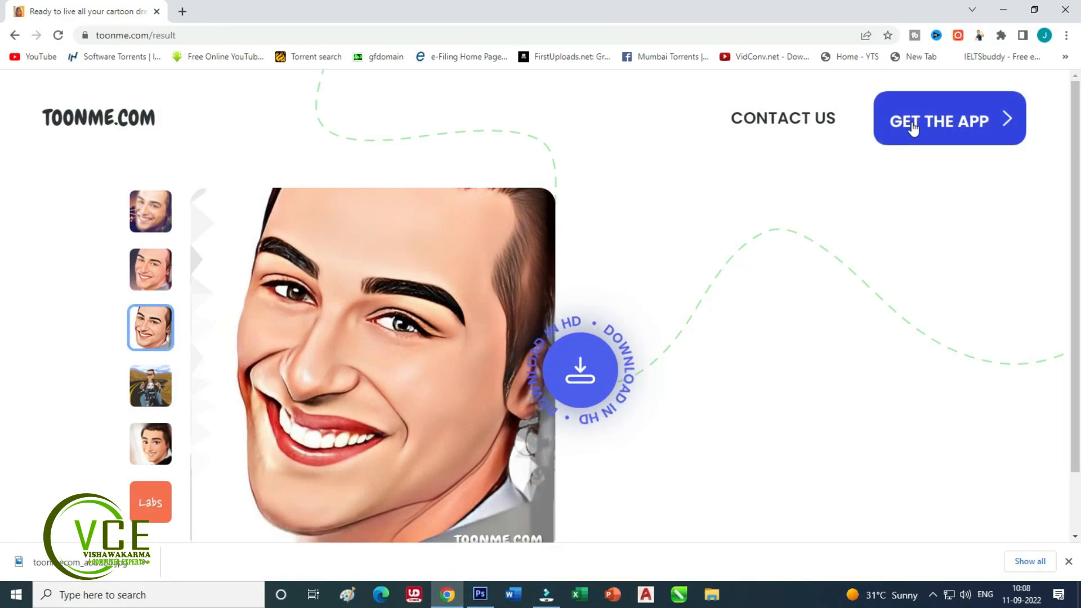
{"action": "scroll", "coordinate": [619, 338], "scroll_direction": "down", "scroll_amount": 1}
{"action": "left_click", "coordinate": [318, 516]}
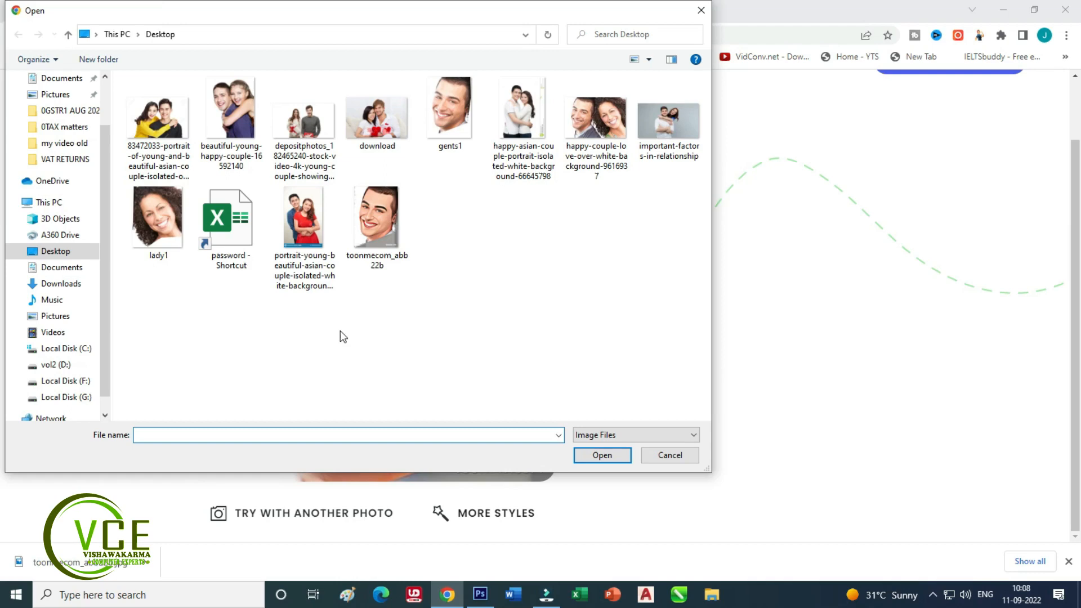
{"action": "double_click", "coordinate": [144, 215]}
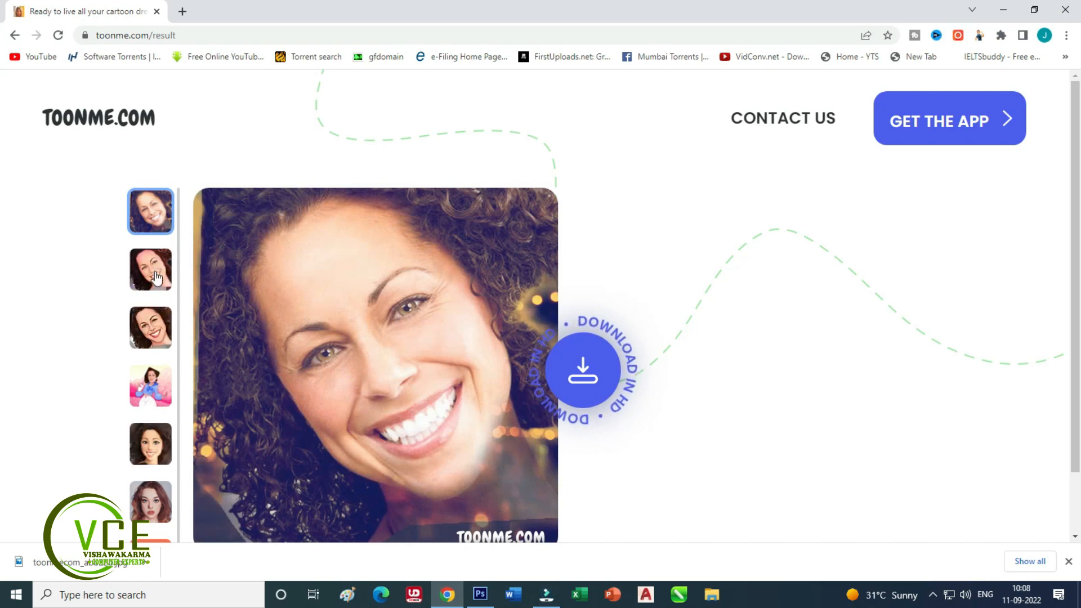
Compare the second and third cartoon styles on the woman's photo and download the third one in HD
{"action": "left_click", "coordinate": [157, 276]}
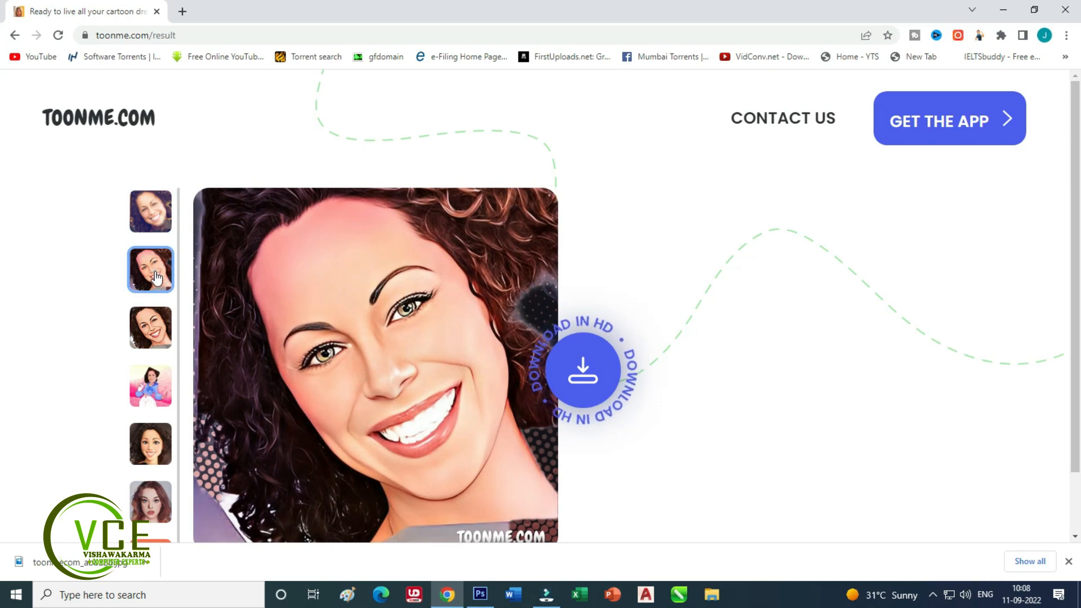
{"action": "left_click", "coordinate": [149, 329]}
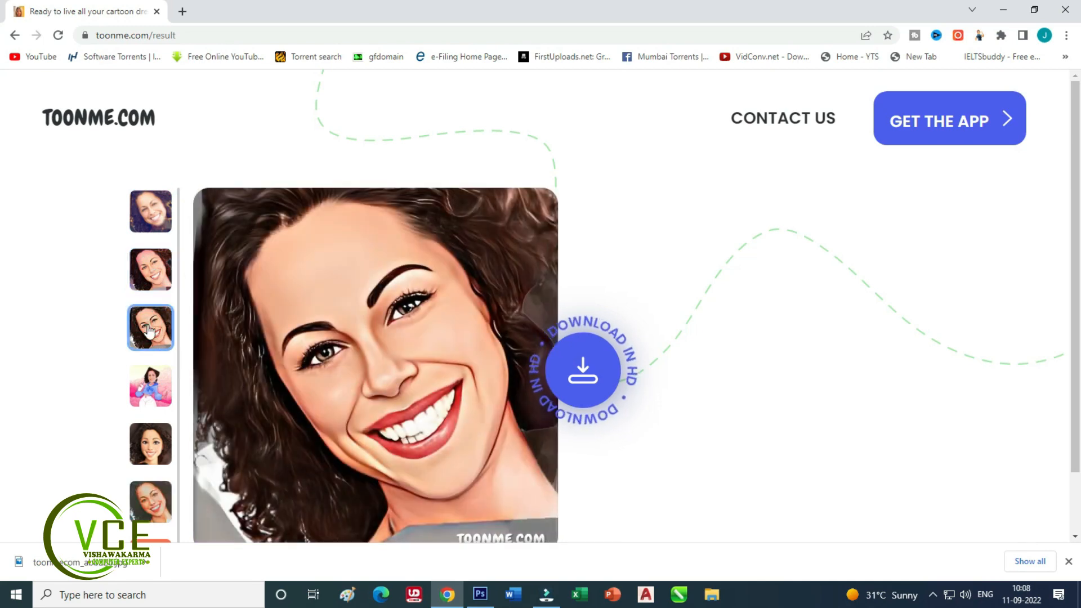
{"action": "left_click", "coordinate": [152, 279]}
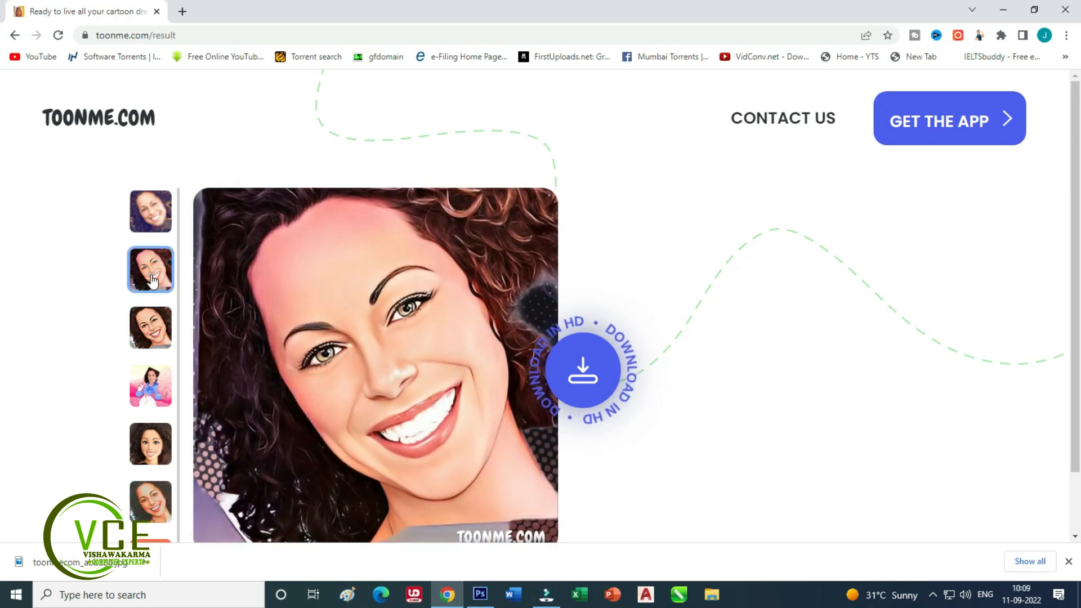
{"action": "left_click", "coordinate": [157, 331]}
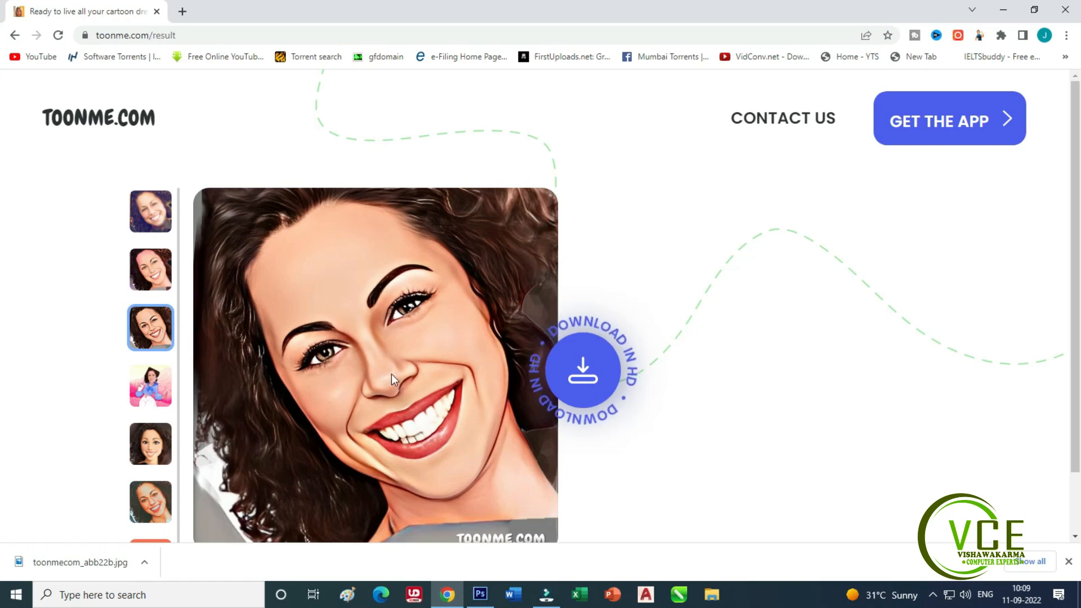
{"action": "left_click", "coordinate": [576, 375]}
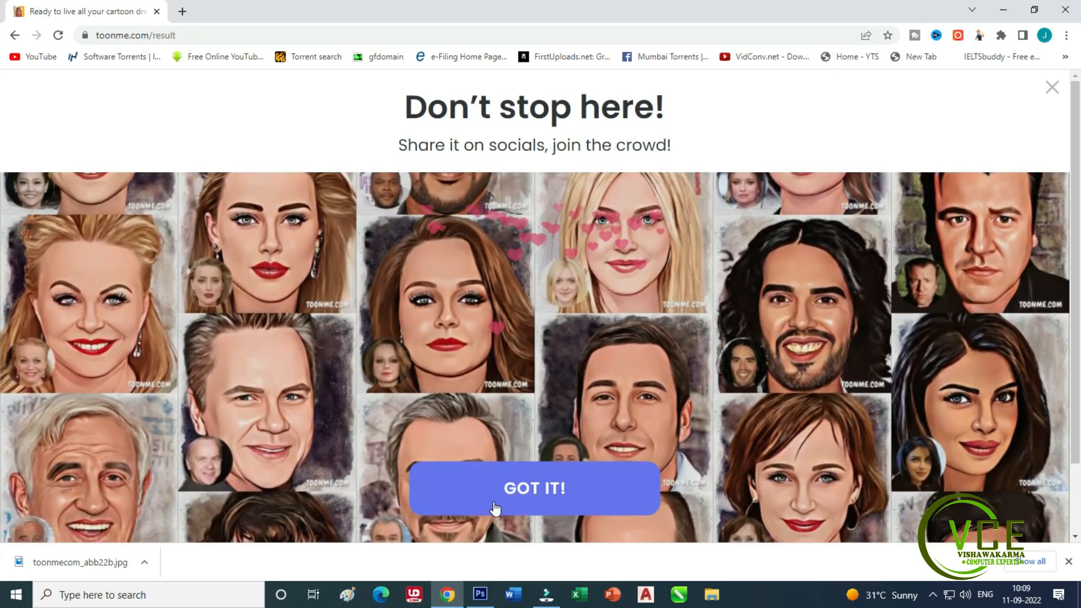
{"action": "left_click", "coordinate": [495, 508]}
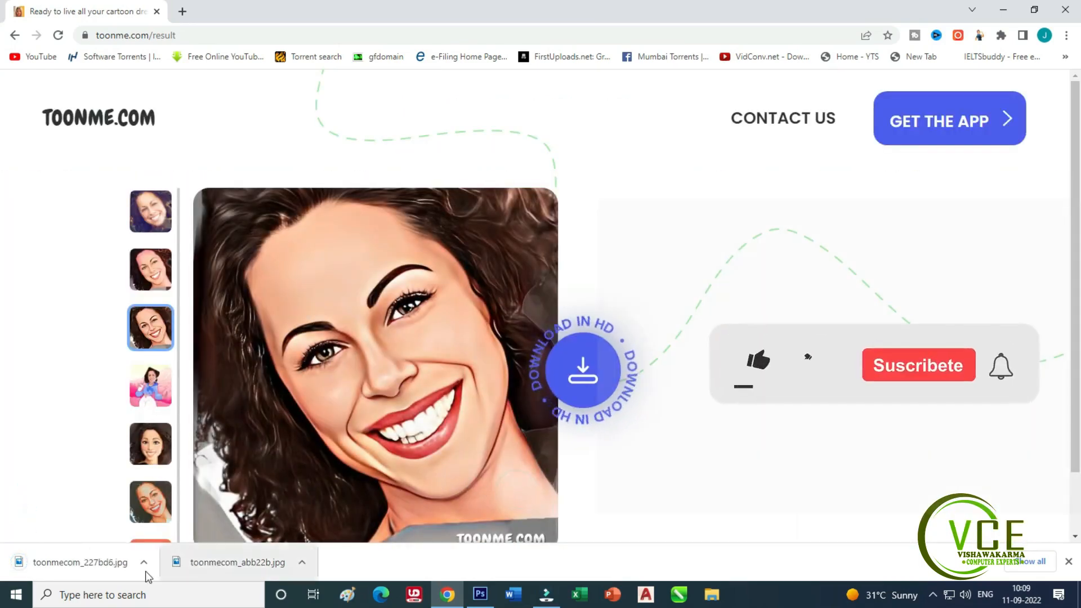
Move the downloaded toonmecom_227bd6.jpg from the Downloads folder to the Desktop, placing it below the man's cartoon file
{"action": "left_click", "coordinate": [144, 562]}
{"action": "left_click", "coordinate": [178, 514]}
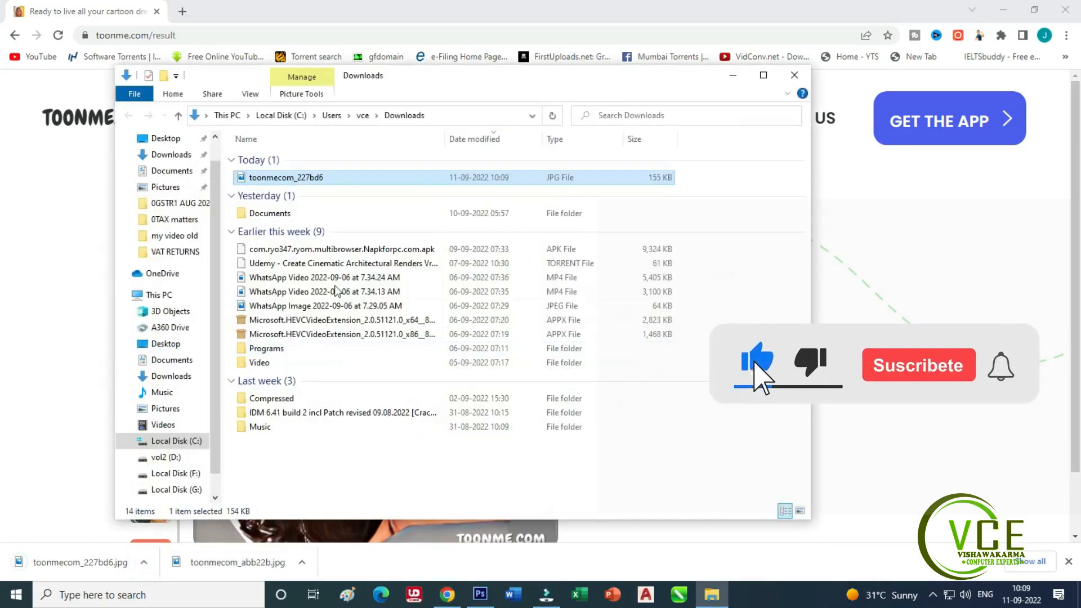
{"action": "right_click", "coordinate": [300, 178]}
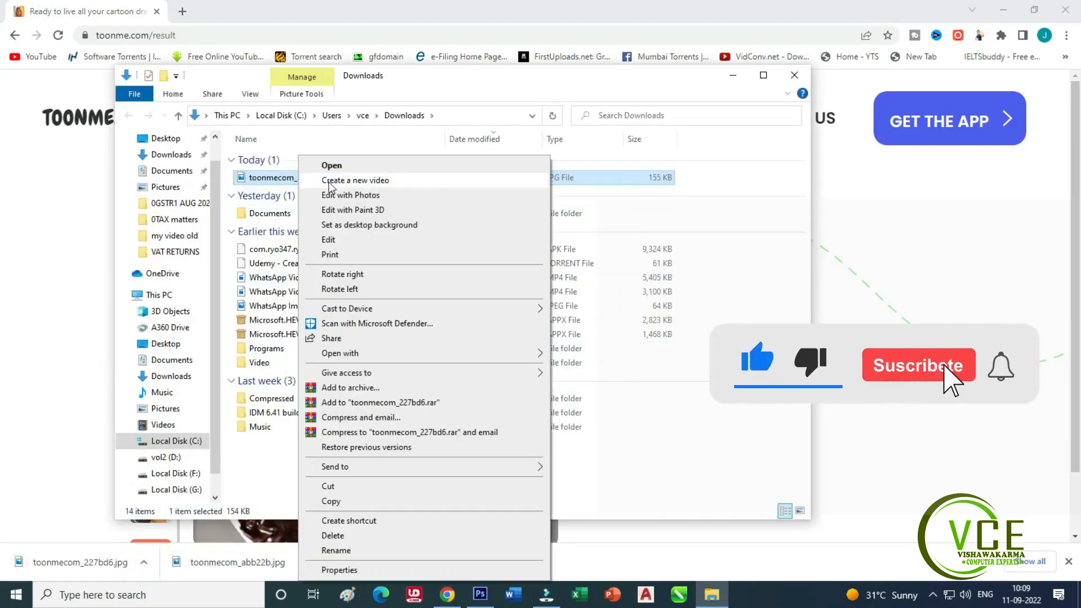
{"action": "left_click", "coordinate": [329, 485]}
{"action": "left_click", "coordinate": [801, 85]}
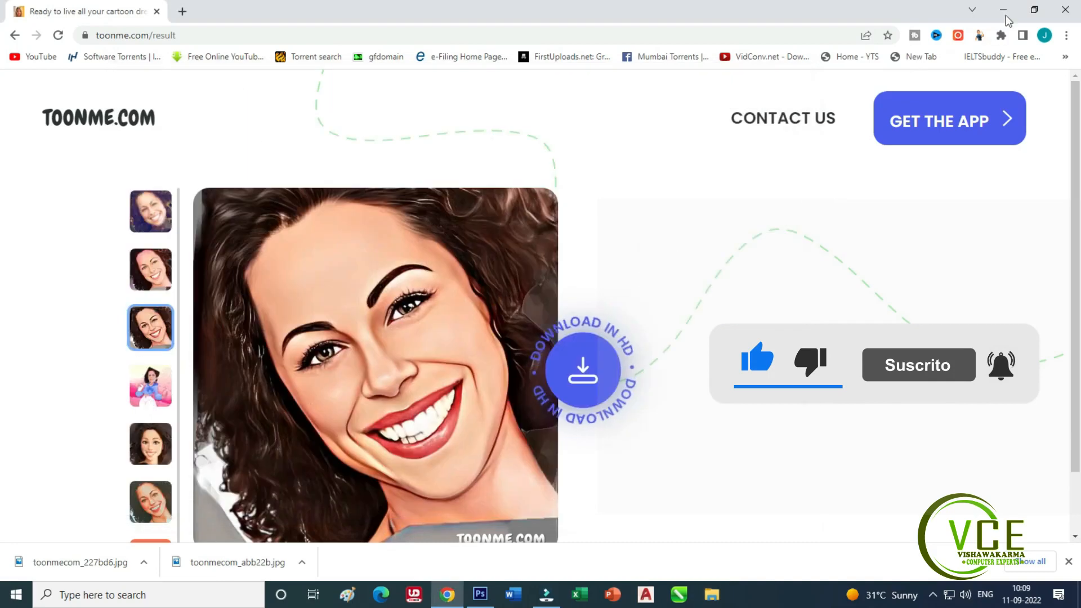
{"action": "left_click", "coordinate": [1003, 10]}
{"action": "right_click", "coordinate": [198, 184]}
{"action": "left_click", "coordinate": [248, 263]}
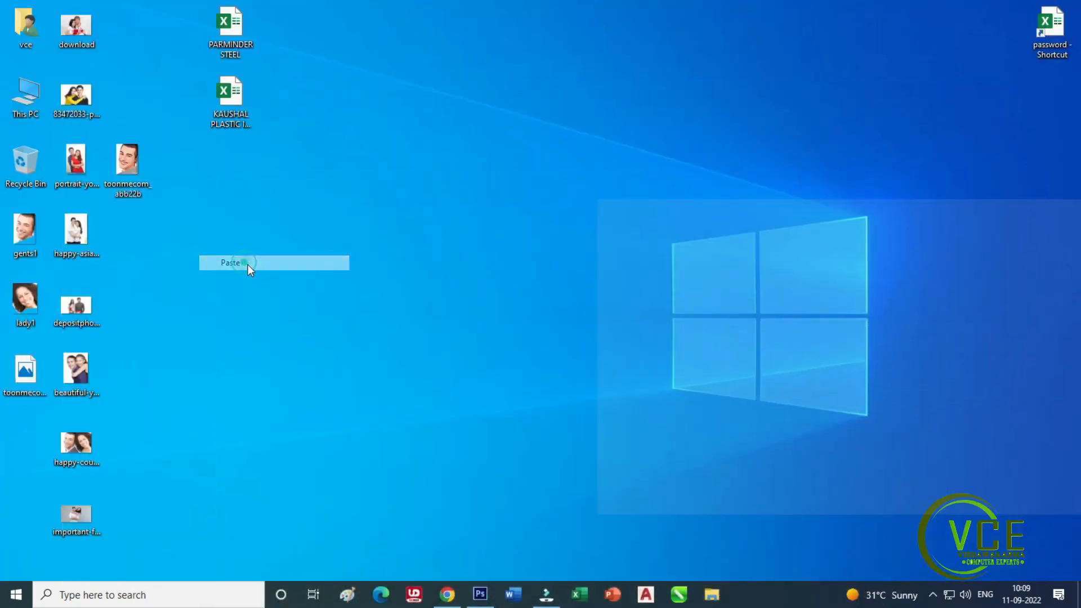
{"action": "left_click_drag", "start_coordinate": [197, 165], "coordinate": [146, 242]}
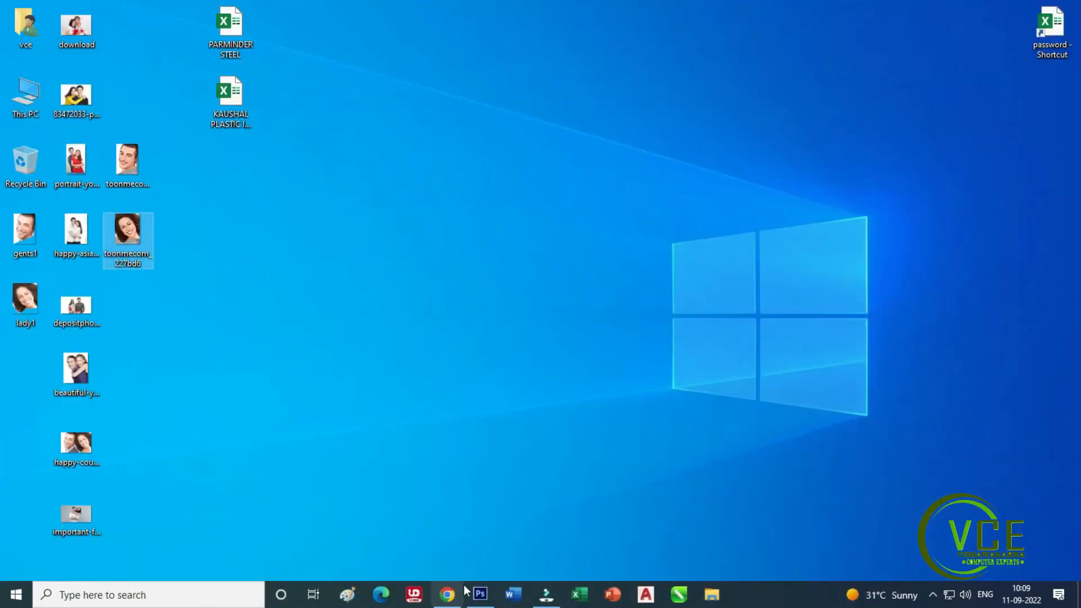
Return to Photoshop and close the Untitled-1 document without saving it
{"action": "left_click", "coordinate": [480, 594]}
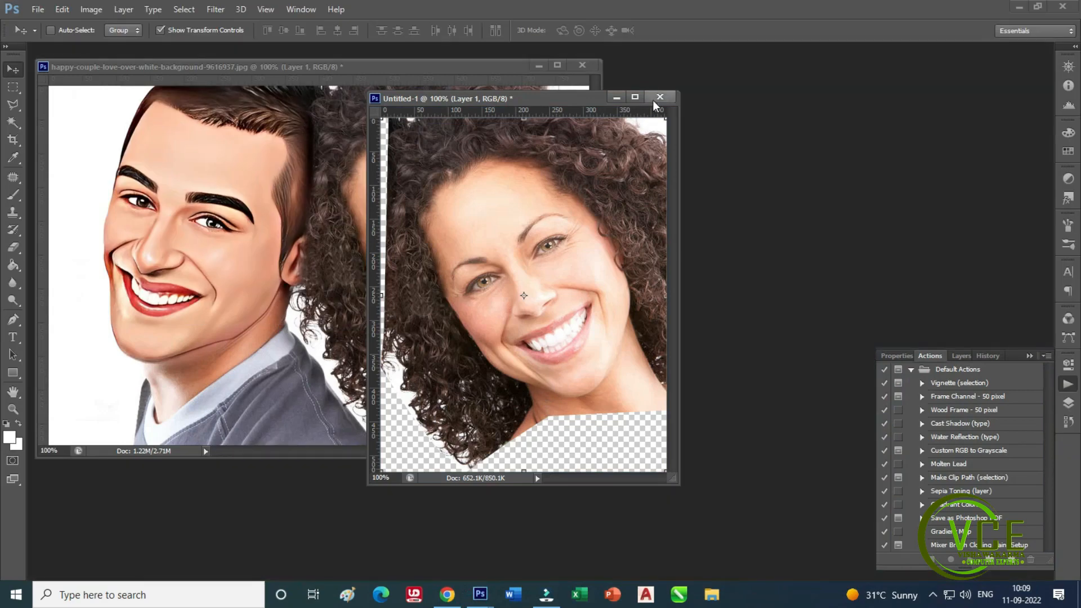
{"action": "left_click", "coordinate": [657, 99]}
{"action": "left_click", "coordinate": [546, 227]}
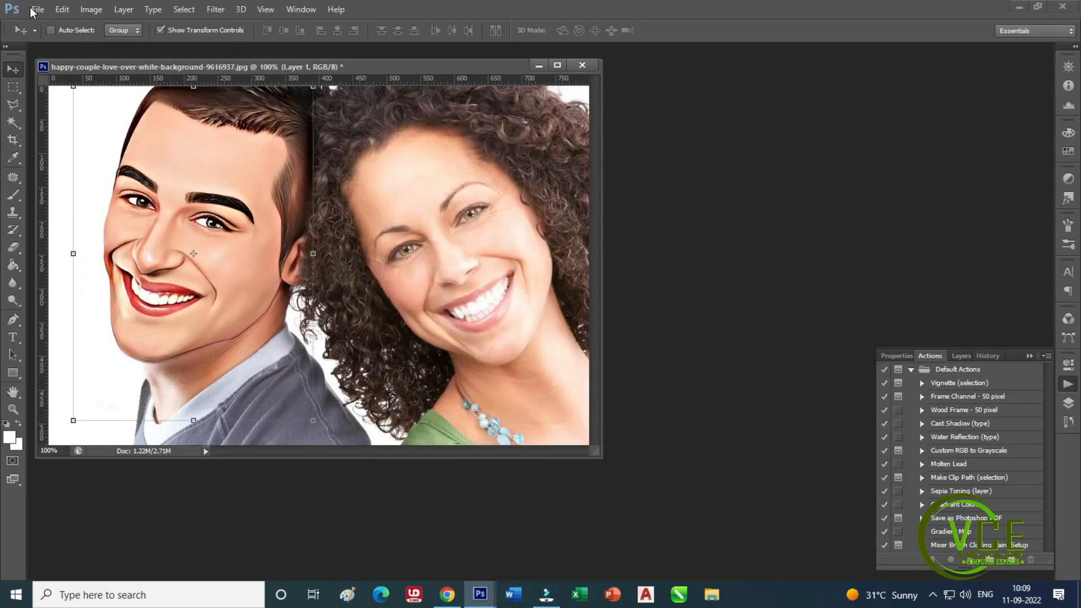
Open toonmecom_227bd6.jpg from the Desktop and move its window beside the man in the couple photo
{"action": "left_click", "coordinate": [38, 9]}
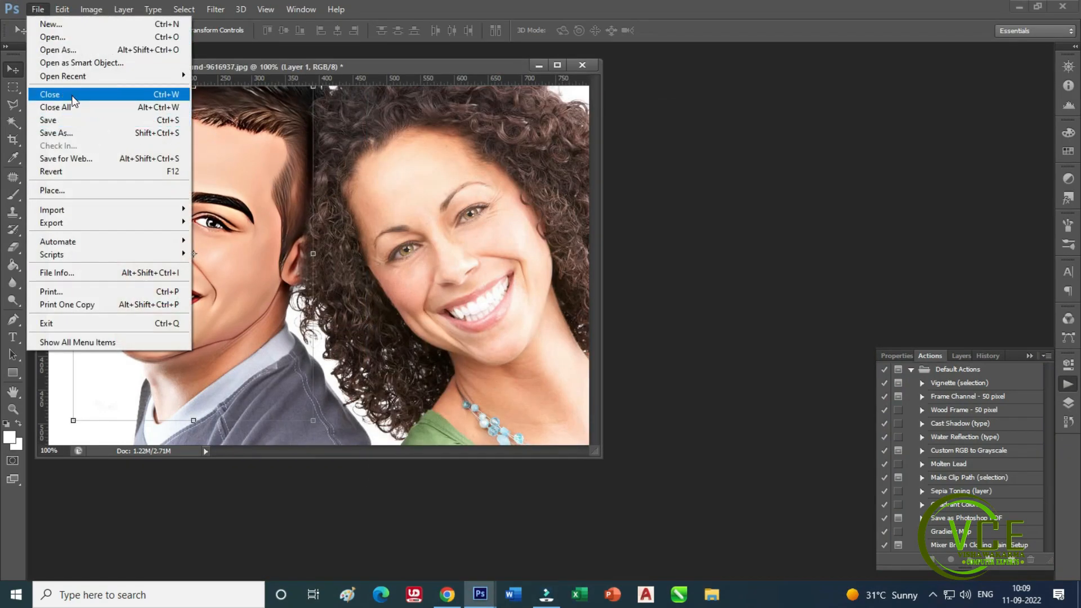
{"action": "left_click", "coordinate": [67, 37]}
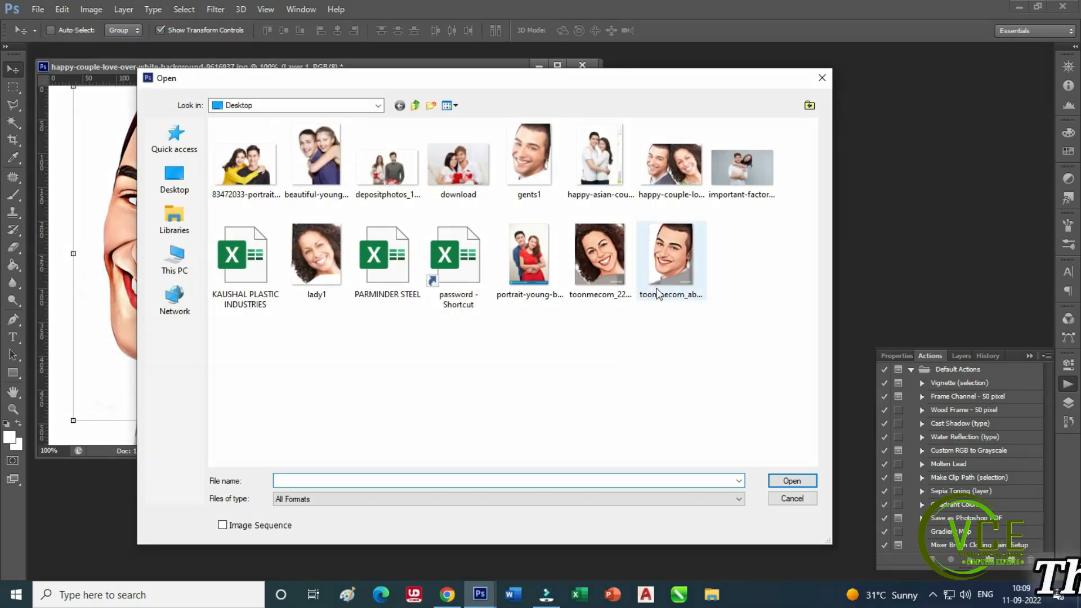
{"action": "double_click", "coordinate": [614, 258]}
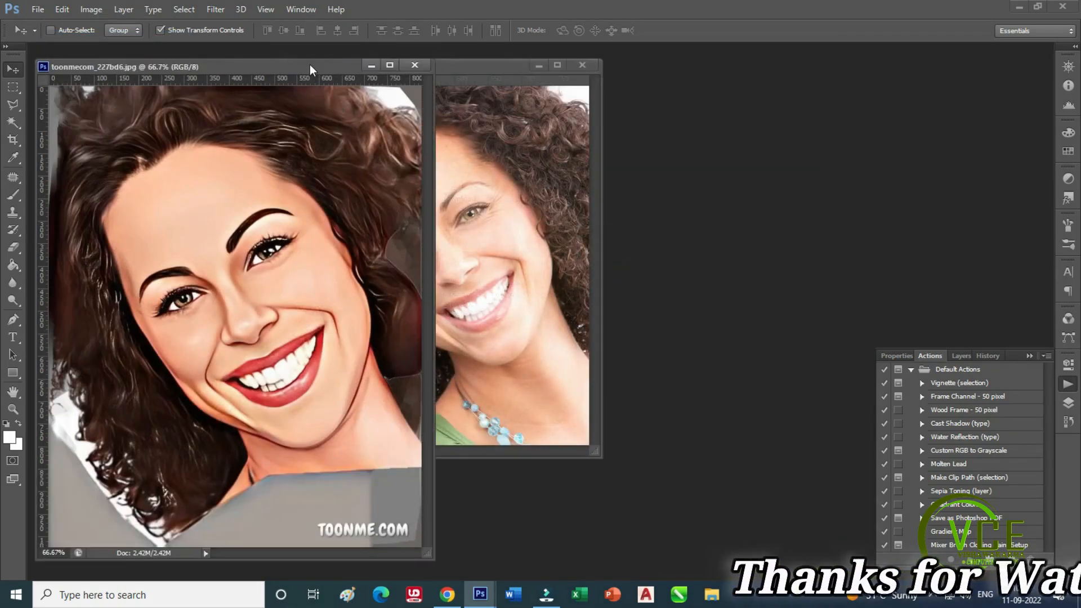
{"action": "left_click_drag", "start_coordinate": [310, 64], "coordinate": [670, 66]}
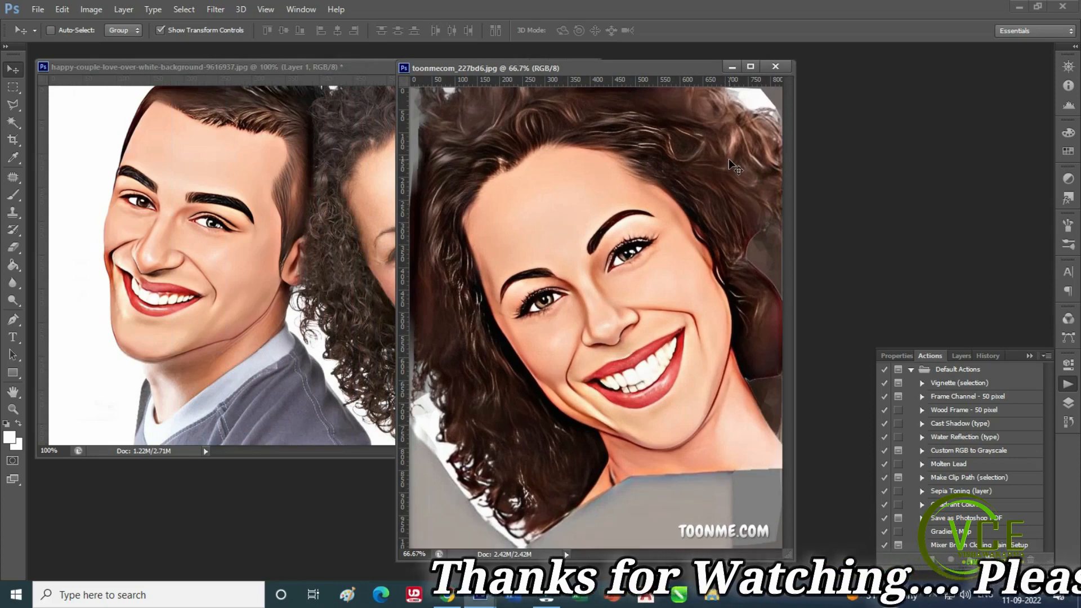
Select the woman's entire cartoon image and make the Background layer of the couple photo active
{"action": "key", "text": "ctrl+a"}
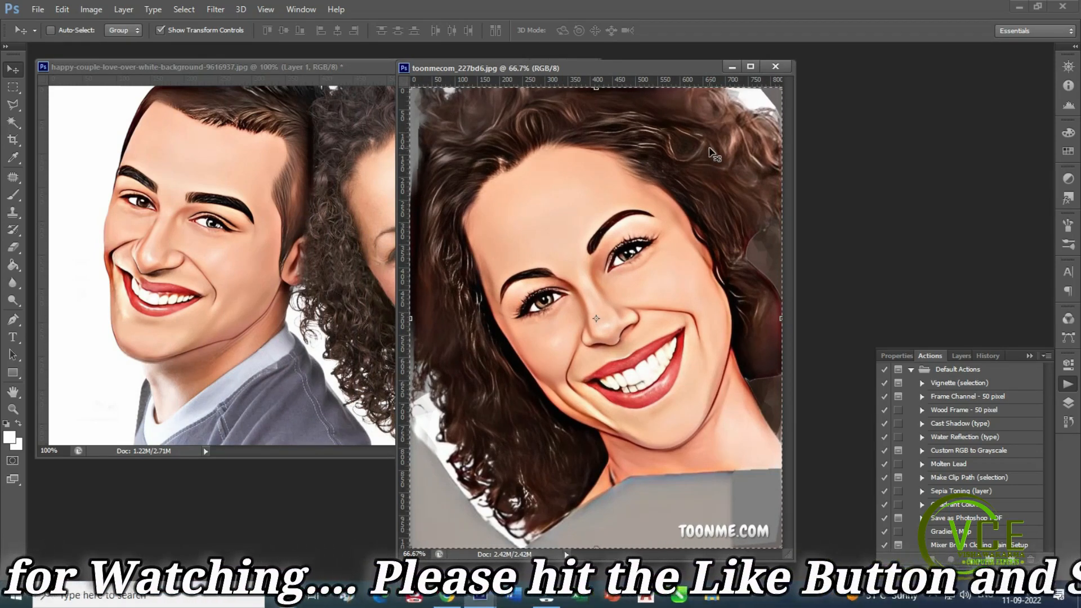
{"action": "left_click", "coordinate": [353, 67]}
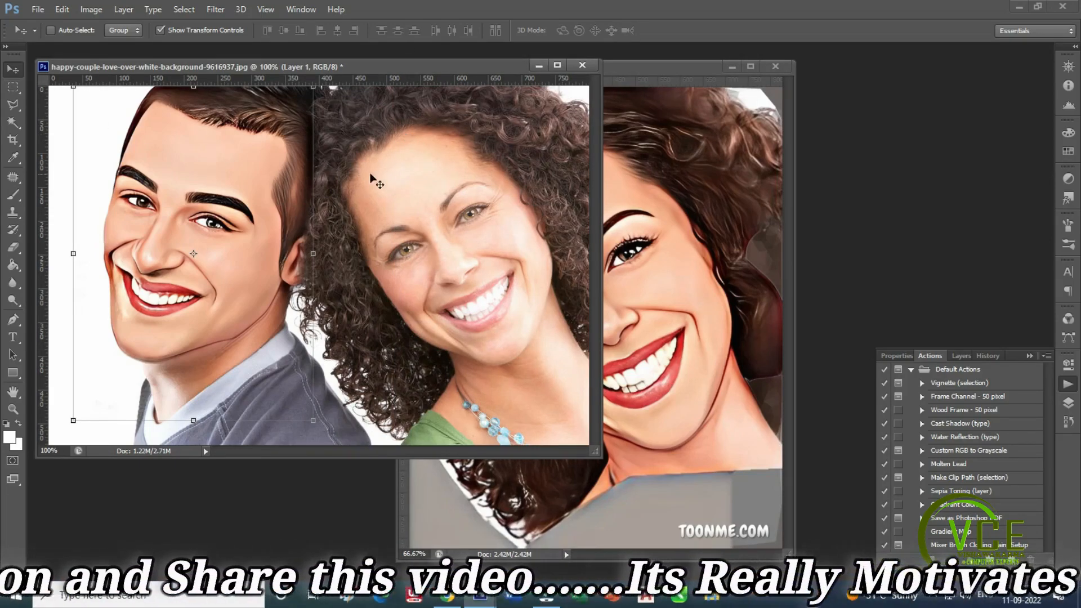
{"action": "right_click", "coordinate": [402, 163]}
{"action": "left_click", "coordinate": [415, 168]}
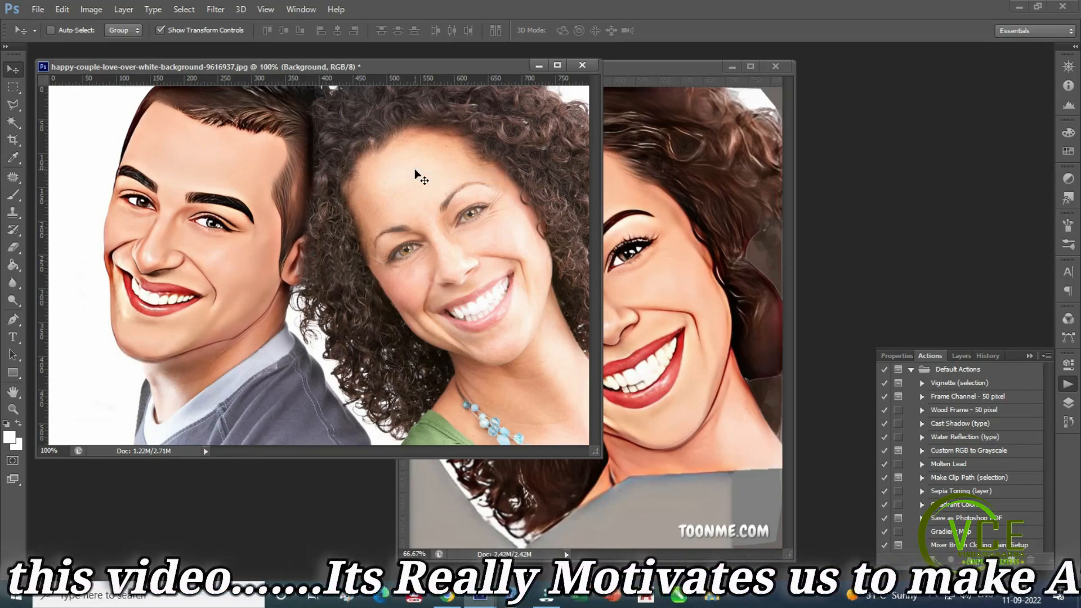
{"action": "left_click", "coordinate": [442, 218]}
{"action": "left_click", "coordinate": [535, 230]}
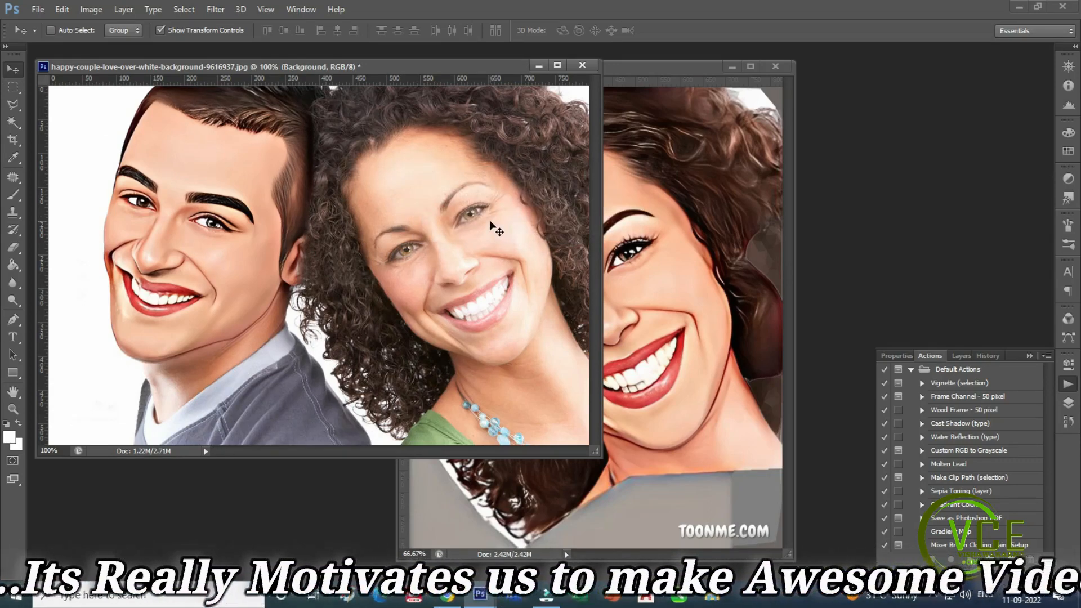
{"action": "key", "text": "ctrl+z"}
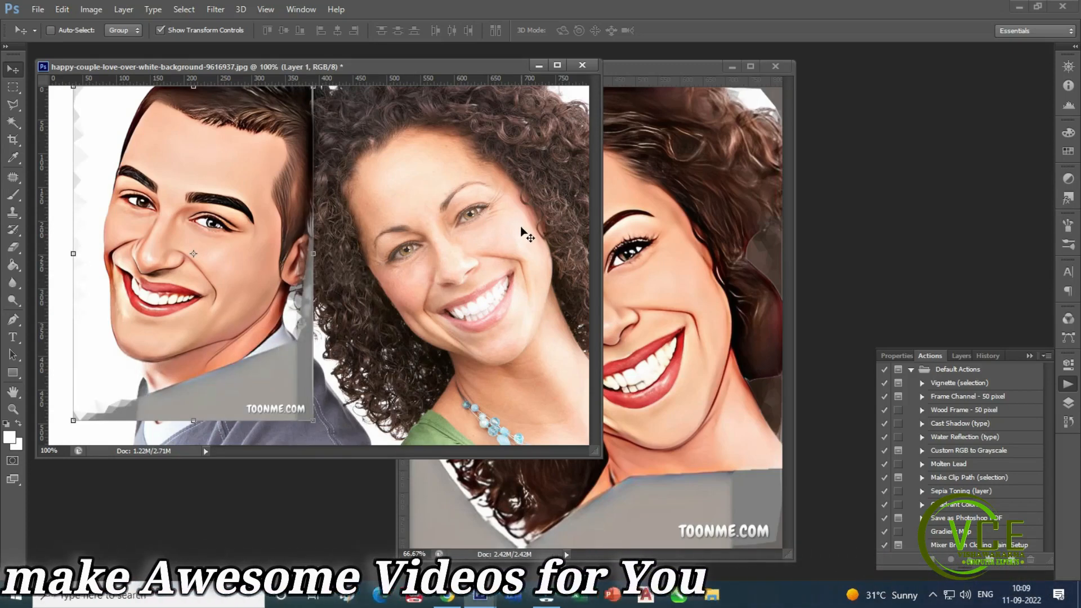
{"action": "key", "text": "ctrl+y"}
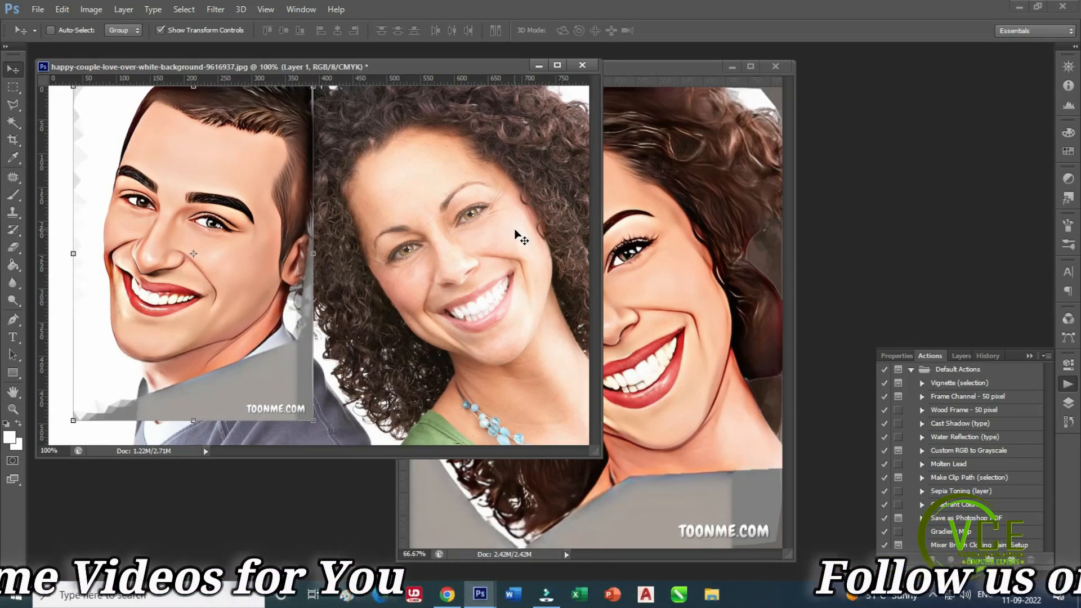
{"action": "key", "text": "ctrl+z"}
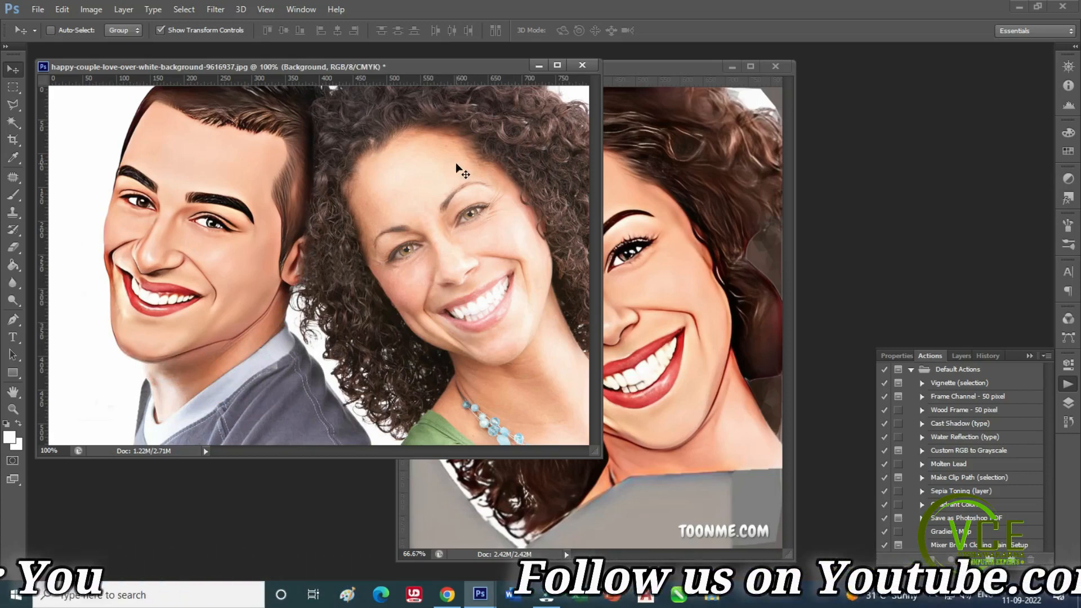
Copy the woman's selected cartoon image and paste it into the couple photo as a new layer above the Background layer
{"action": "right_click", "coordinate": [457, 169]}
{"action": "left_click", "coordinate": [496, 173]}
{"action": "left_click", "coordinate": [687, 167]}
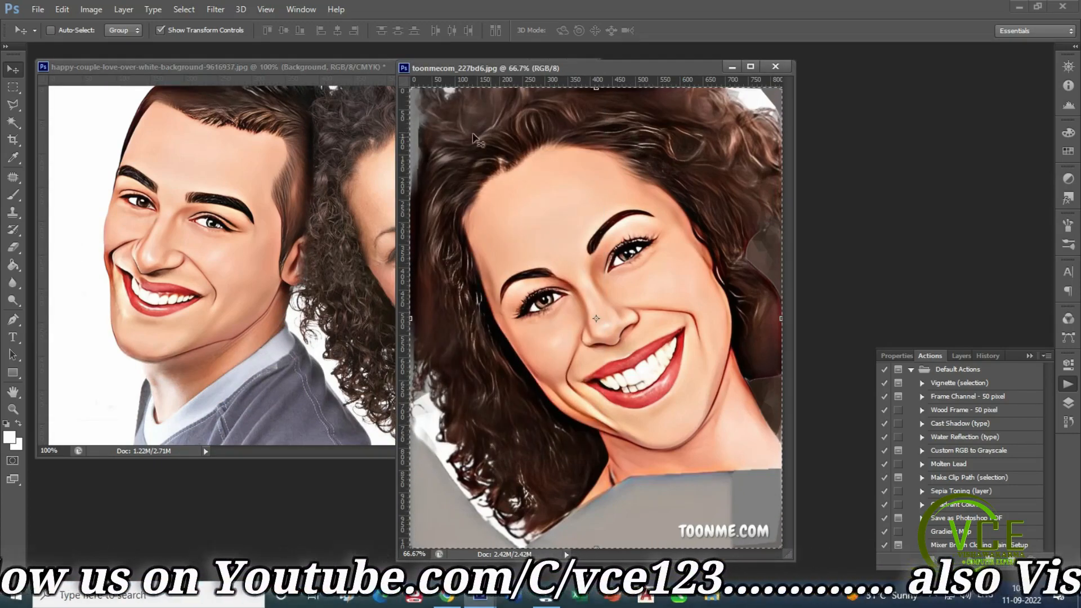
{"action": "left_click", "coordinate": [376, 105]}
{"action": "key", "text": "ctrl+v"}
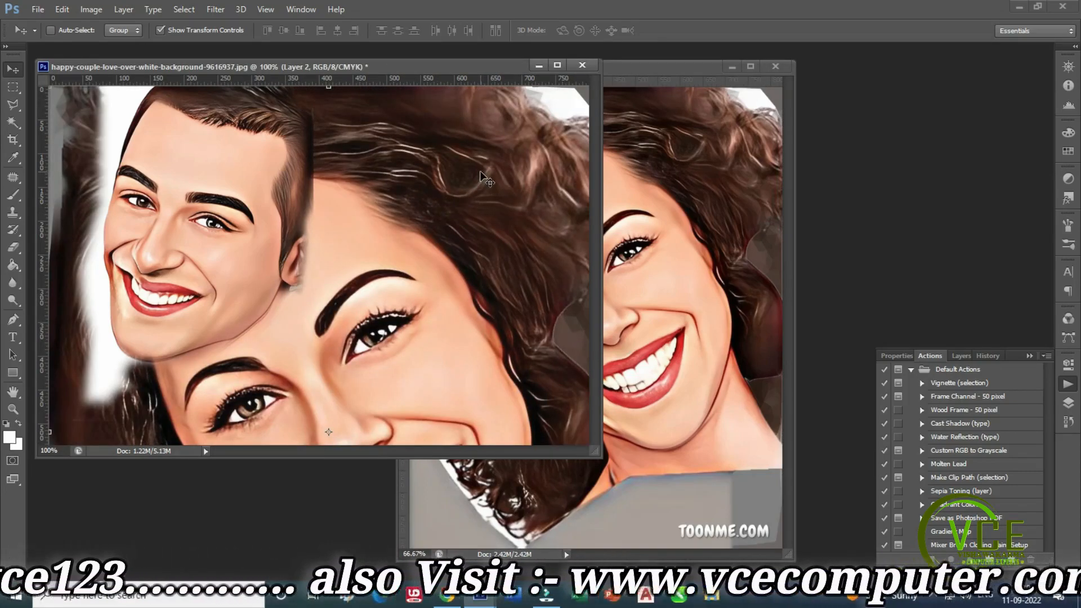
Scale the pasted cartoon layer down proportionally to roughly the size of the woman's head in the photo
{"action": "left_click_drag", "start_coordinate": [490, 161], "coordinate": [438, 223]}
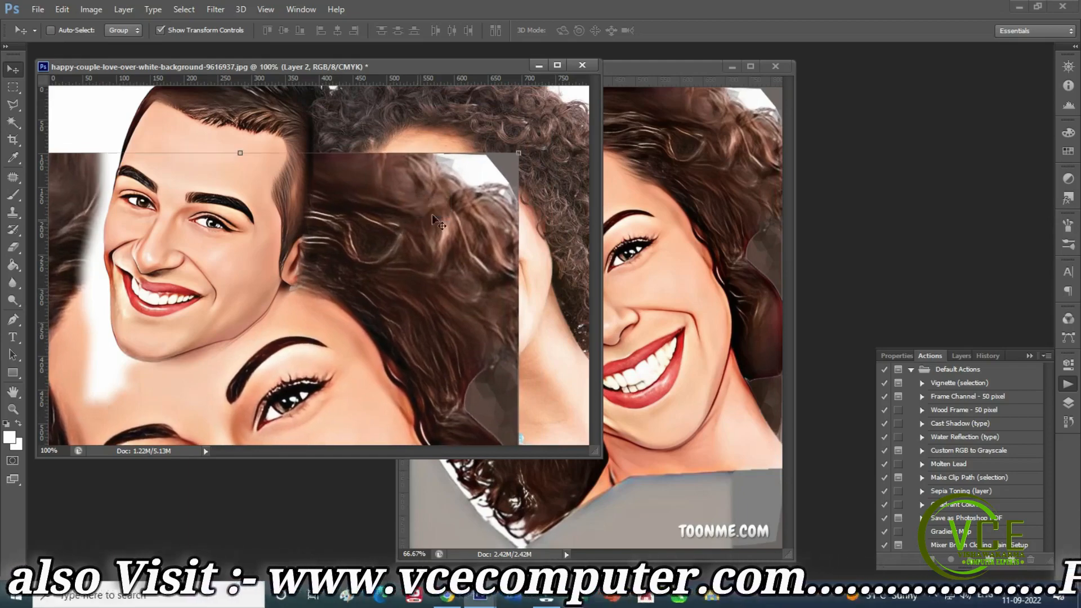
{"action": "left_click_drag", "start_coordinate": [516, 152], "coordinate": [481, 121]}
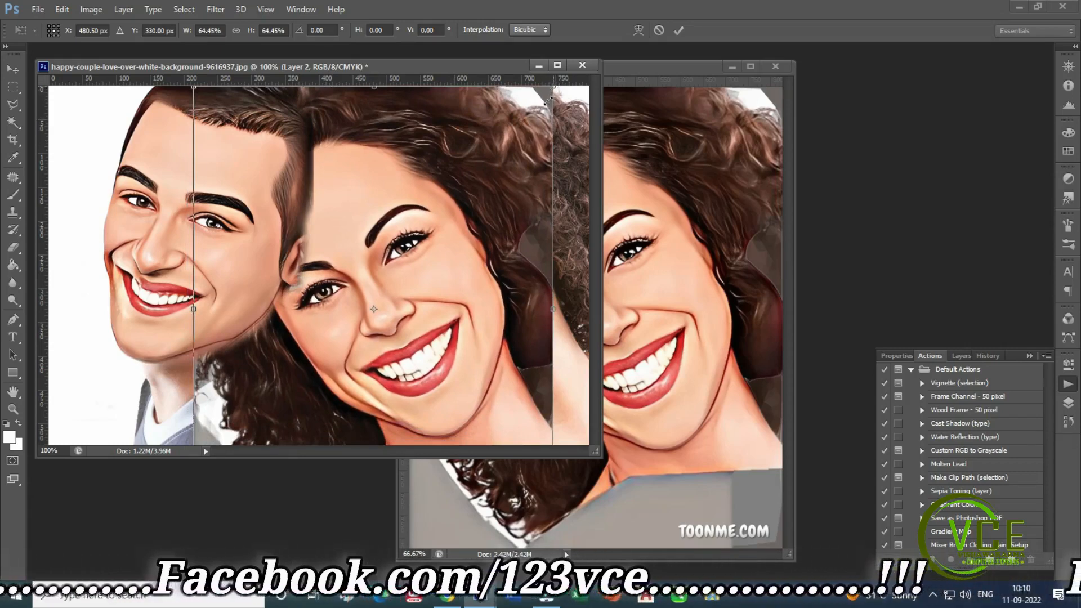
{"action": "left_click_drag", "start_coordinate": [547, 102], "coordinate": [474, 183]}
{"action": "key", "text": "Return"}
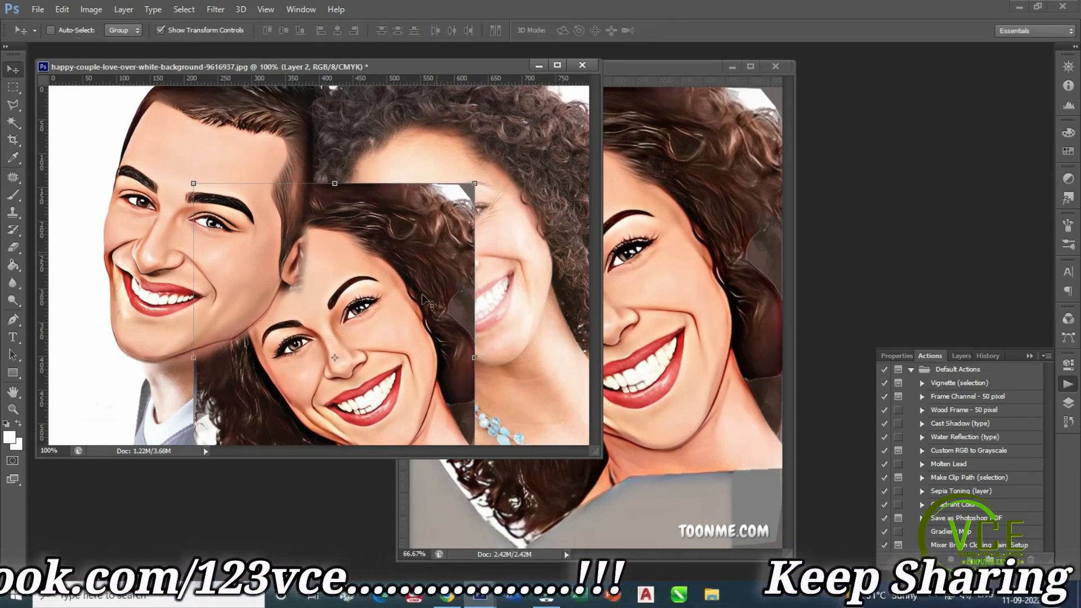
Align the cartoon over the woman's face using 50% layer opacity and stretch it to 101.68% width and 103.10% height
{"action": "left_click_drag", "start_coordinate": [395, 332], "coordinate": [517, 240]}
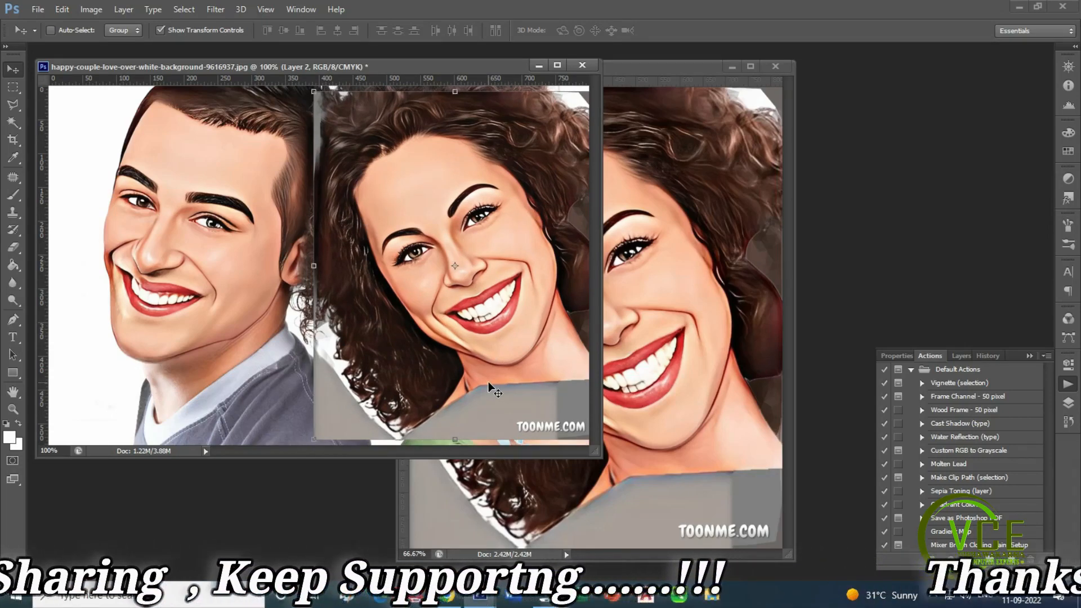
{"action": "key", "text": "5"}
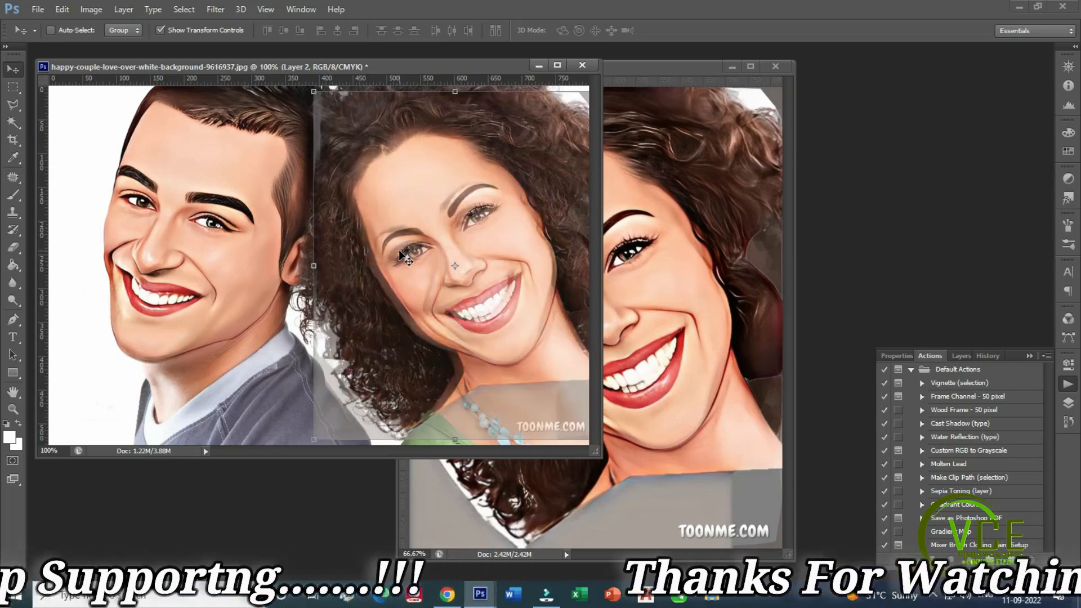
{"action": "left_click_drag", "start_coordinate": [489, 250], "coordinate": [483, 247]}
{"action": "key", "text": "ctrl+t"}
{"action": "left_click_drag", "start_coordinate": [307, 434], "coordinate": [303, 443]}
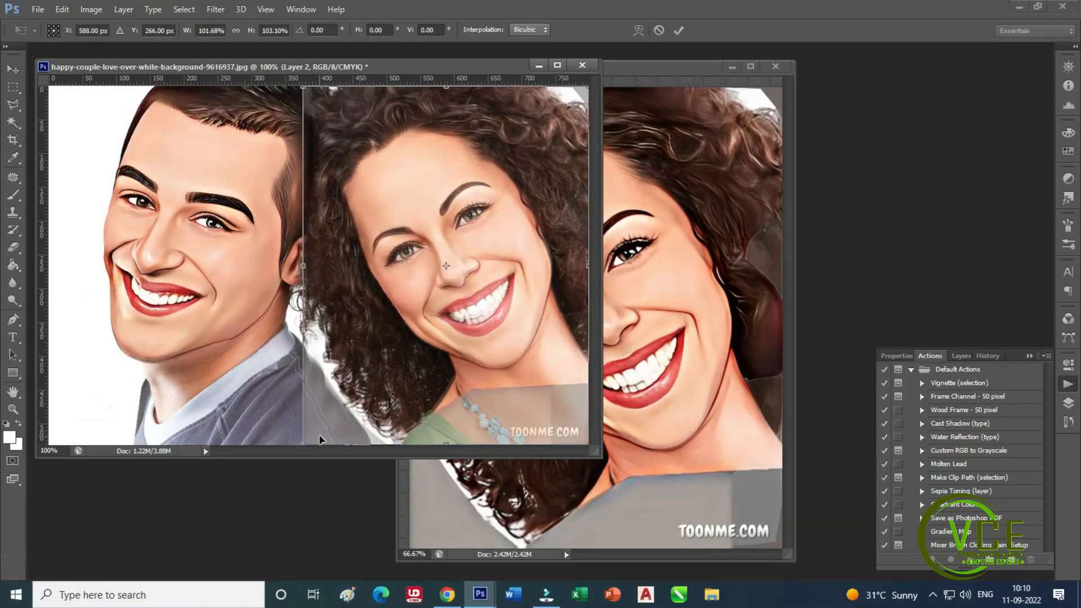
{"action": "key", "text": "Return"}
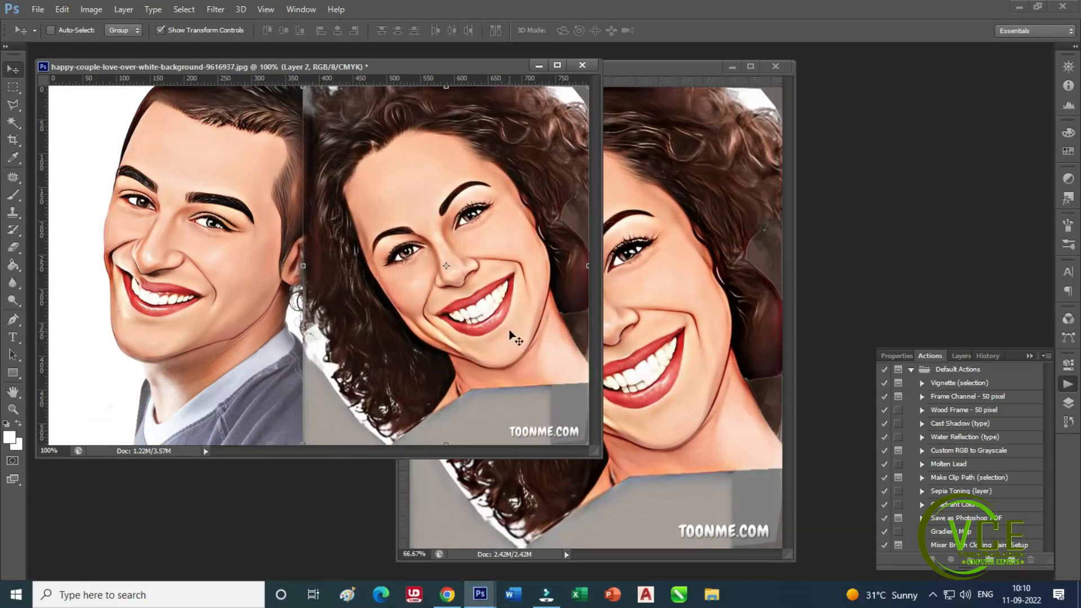
Erase the cartoon layer's hard edge beside the man, the grey area and watermark over her neck and clothing, and the corner by her hair
{"action": "left_click", "coordinate": [14, 247]}
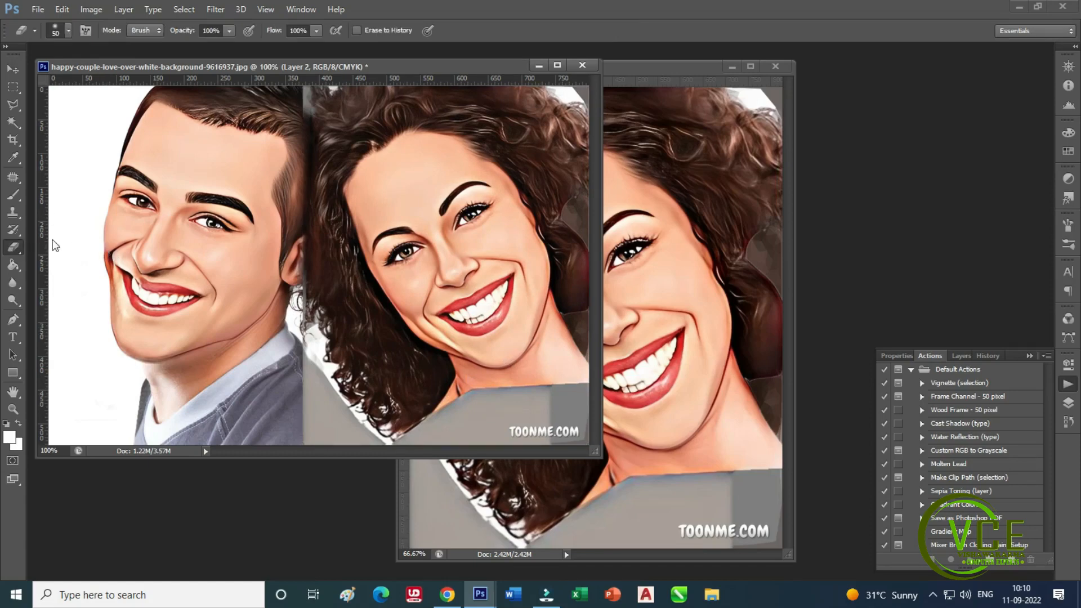
{"action": "mouse_move", "coordinate": [316, 89]}
{"action": "left_mouse_down"}
{"action": "mouse_move", "coordinate": [304, 116]}
{"action": "mouse_move", "coordinate": [342, 80]}
{"action": "mouse_move", "coordinate": [303, 110]}
{"action": "mouse_move", "coordinate": [322, 220]}
{"action": "mouse_move", "coordinate": [309, 335]}
{"action": "mouse_move", "coordinate": [342, 407]}
{"action": "mouse_move", "coordinate": [383, 453]}
{"action": "mouse_move", "coordinate": [291, 373]}
{"action": "mouse_move", "coordinate": [339, 456]}
{"action": "mouse_move", "coordinate": [316, 398]}
{"action": "left_mouse_up"}
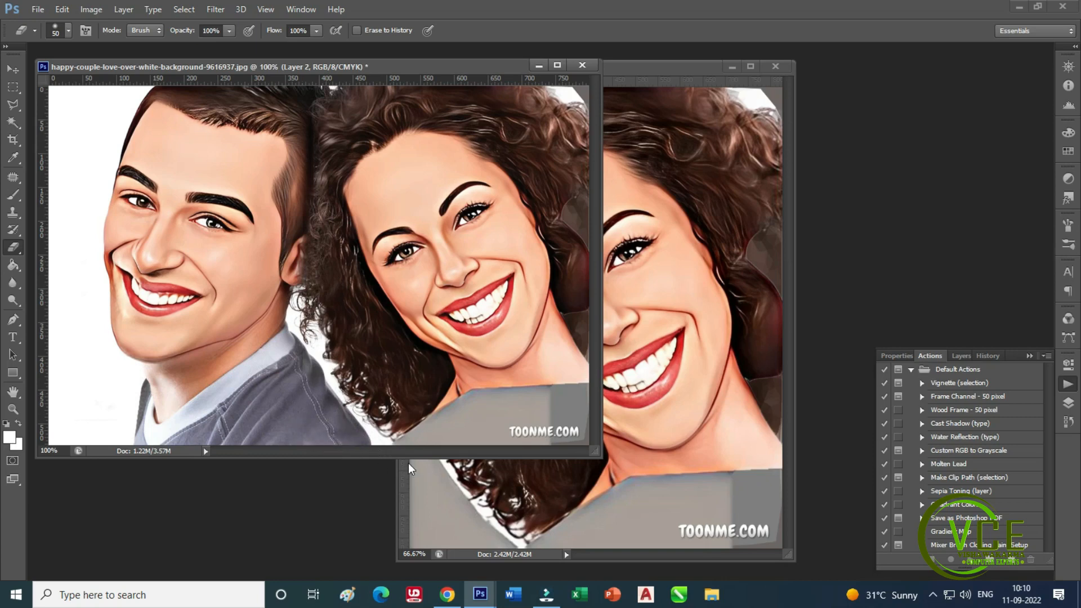
{"action": "mouse_move", "coordinate": [397, 436]}
{"action": "left_mouse_down"}
{"action": "mouse_move", "coordinate": [449, 427]}
{"action": "mouse_move", "coordinate": [483, 395]}
{"action": "mouse_move", "coordinate": [460, 411]}
{"action": "mouse_move", "coordinate": [473, 395]}
{"action": "mouse_move", "coordinate": [519, 403]}
{"action": "mouse_move", "coordinate": [499, 395]}
{"action": "mouse_move", "coordinate": [599, 384]}
{"action": "mouse_move", "coordinate": [574, 417]}
{"action": "mouse_move", "coordinate": [573, 405]}
{"action": "mouse_move", "coordinate": [582, 439]}
{"action": "mouse_move", "coordinate": [588, 398]}
{"action": "mouse_move", "coordinate": [569, 430]}
{"action": "mouse_move", "coordinate": [522, 436]}
{"action": "mouse_move", "coordinate": [597, 444]}
{"action": "mouse_move", "coordinate": [474, 445]}
{"action": "mouse_move", "coordinate": [489, 420]}
{"action": "mouse_move", "coordinate": [567, 411]}
{"action": "mouse_move", "coordinate": [514, 418]}
{"action": "mouse_move", "coordinate": [492, 398]}
{"action": "left_mouse_up"}
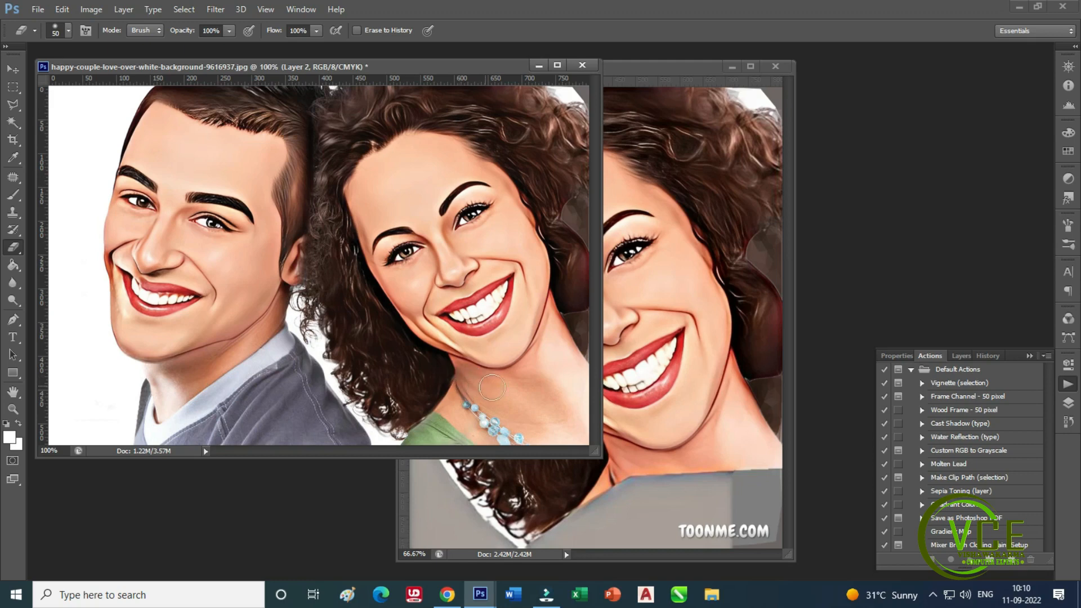
{"action": "mouse_move", "coordinate": [550, 364]}
{"action": "left_mouse_down"}
{"action": "mouse_move", "coordinate": [560, 313]}
{"action": "mouse_move", "coordinate": [601, 382]}
{"action": "left_mouse_up"}
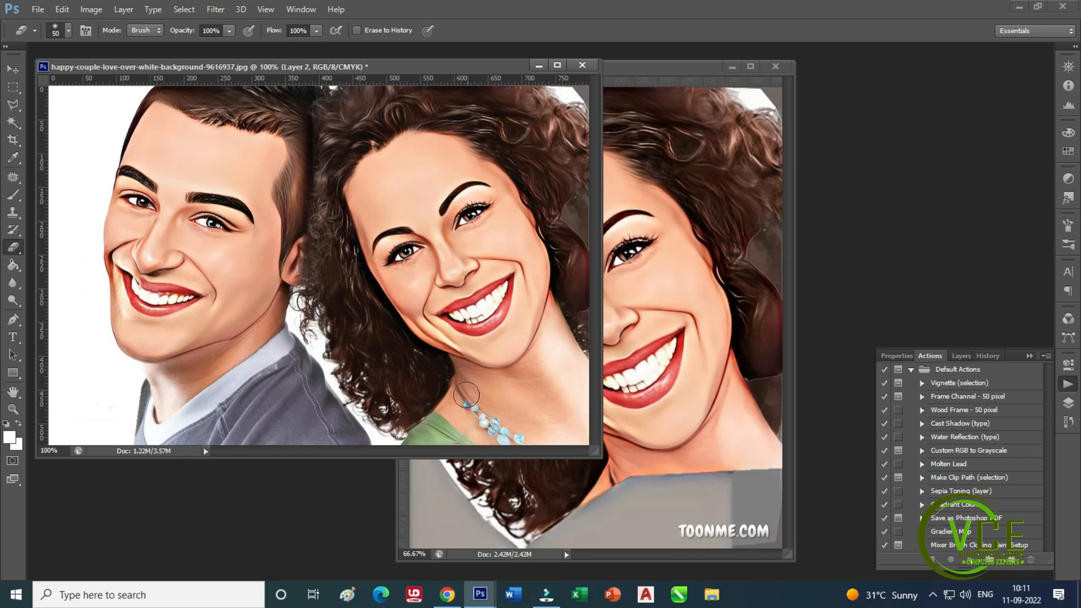
{"action": "left_click_drag", "start_coordinate": [451, 404], "coordinate": [420, 433]}
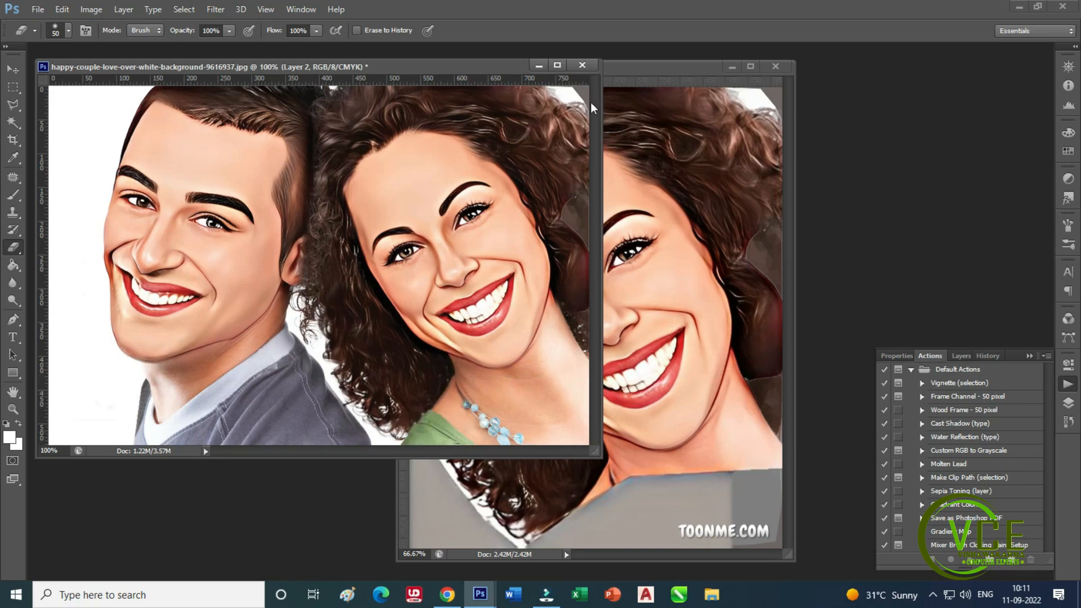
{"action": "left_click_drag", "start_coordinate": [592, 107], "coordinate": [560, 85]}
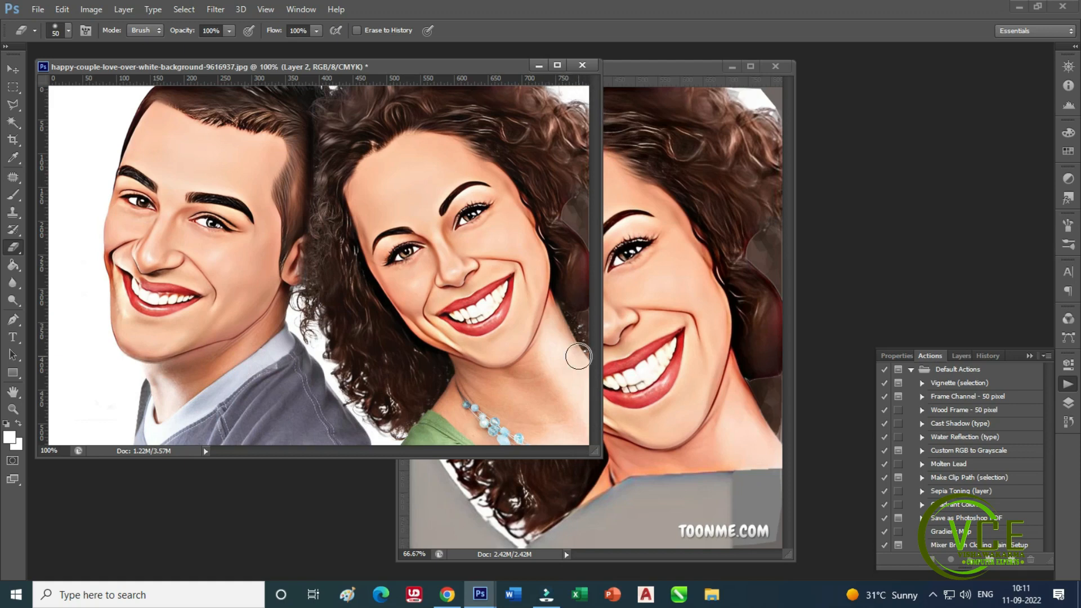
Close toonmecom_227bd6.jpg and maximize the couple photo's window, enlarging the finished cartoon to 133%
{"action": "left_click", "coordinate": [777, 67]}
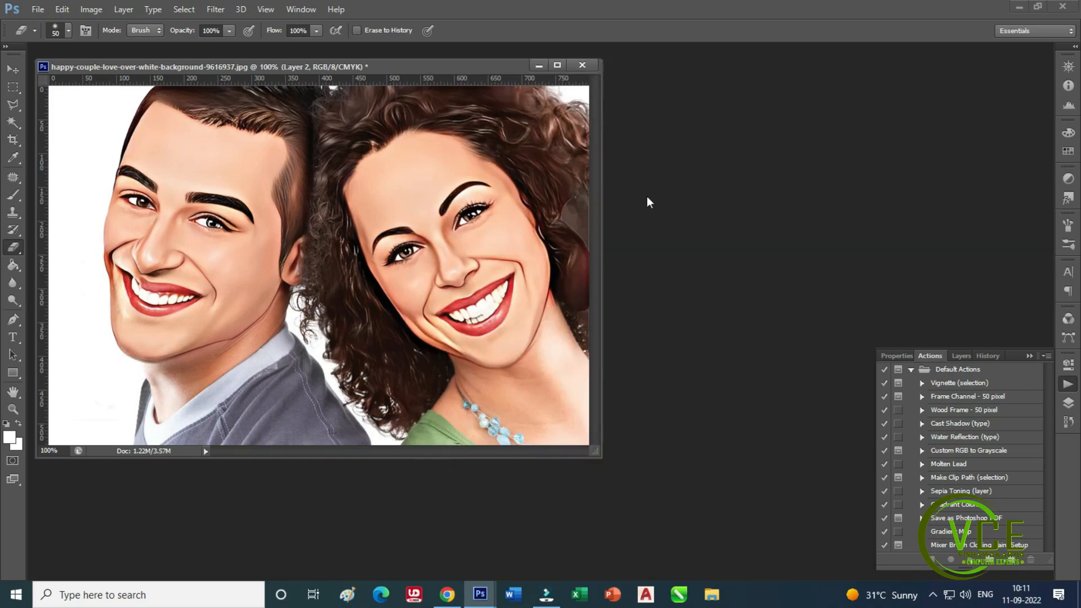
{"action": "left_click_drag", "start_coordinate": [454, 66], "coordinate": [513, 66]}
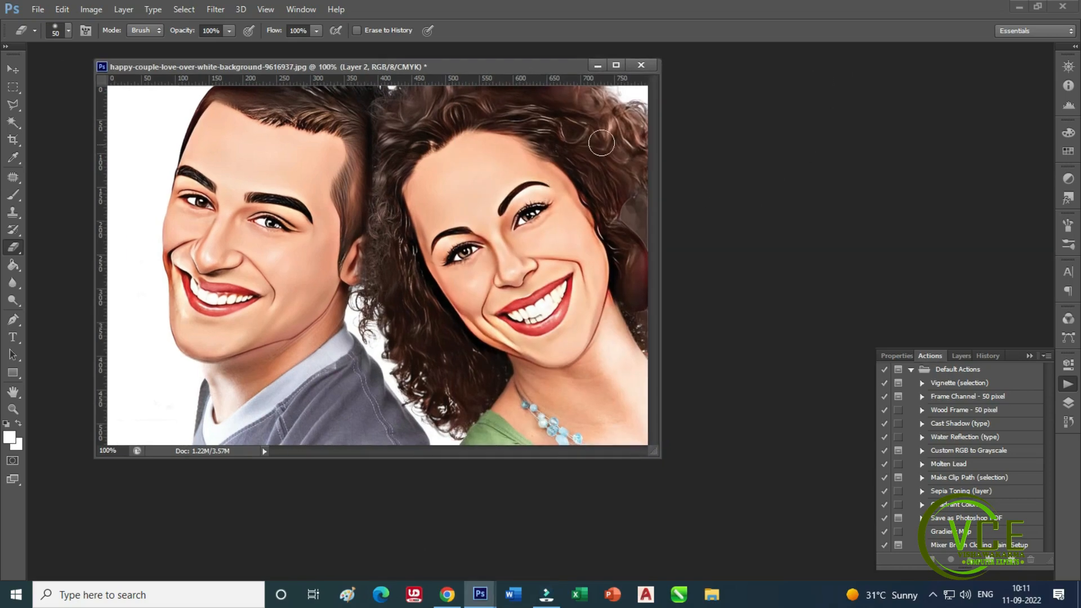
{"action": "left_click", "coordinate": [616, 65]}
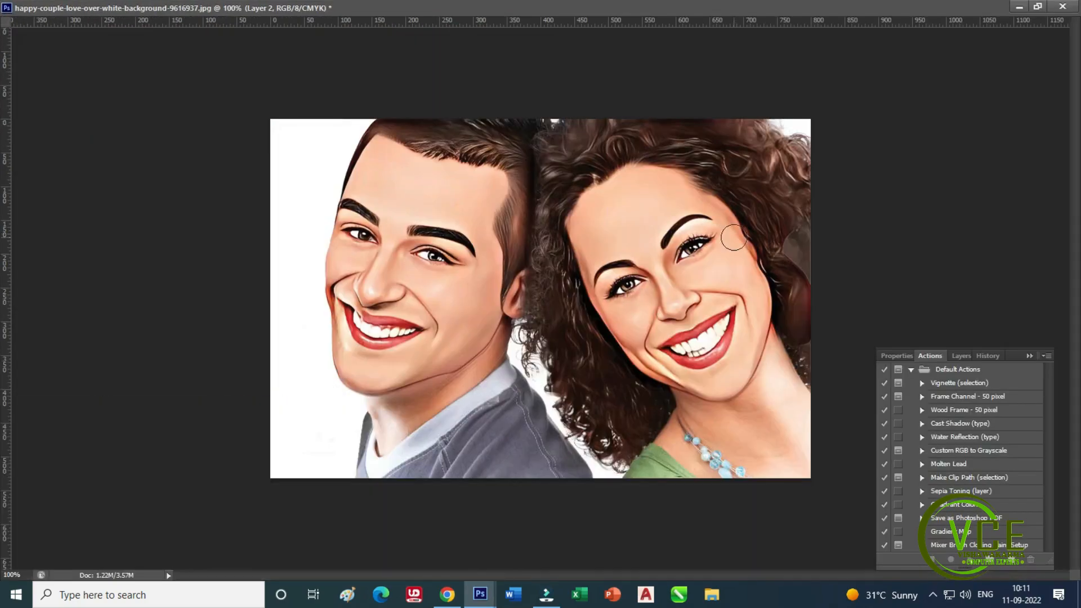
{"action": "scroll", "coordinate": [776, 278], "scroll_direction": "up", "scroll_amount": 1}
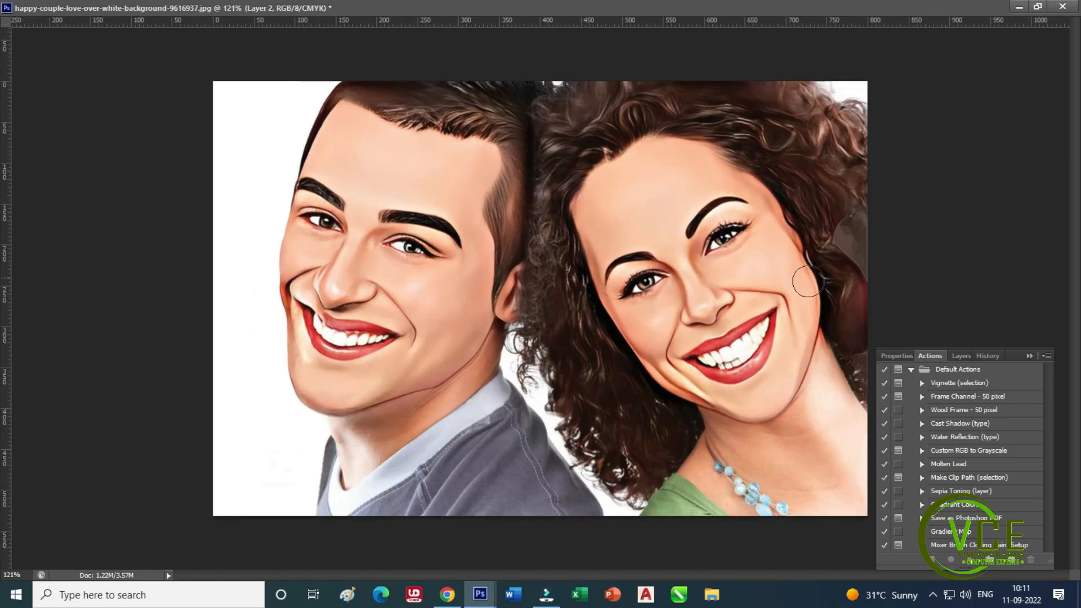
{"action": "scroll", "coordinate": [883, 220], "scroll_direction": "up", "scroll_amount": 1}
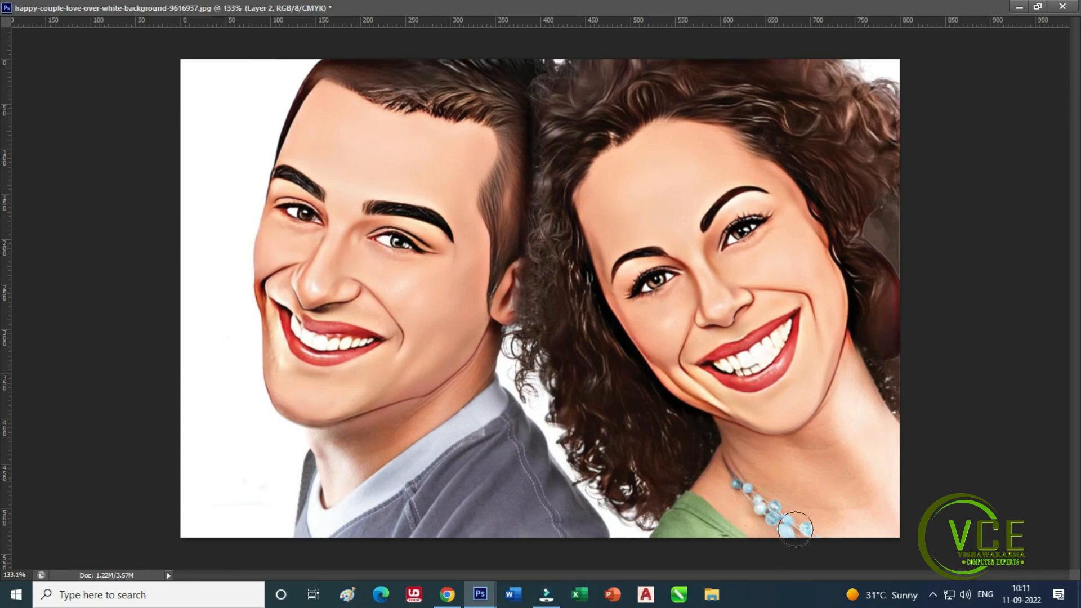
{"action": "left_click", "coordinate": [936, 594]}
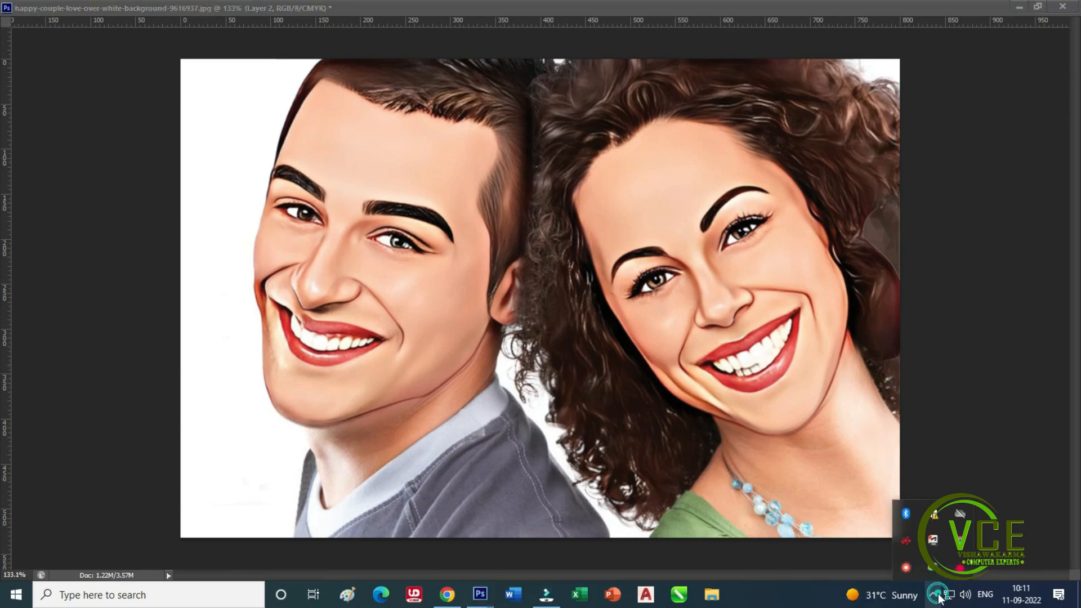
{"action": "left_click", "coordinate": [905, 567]}
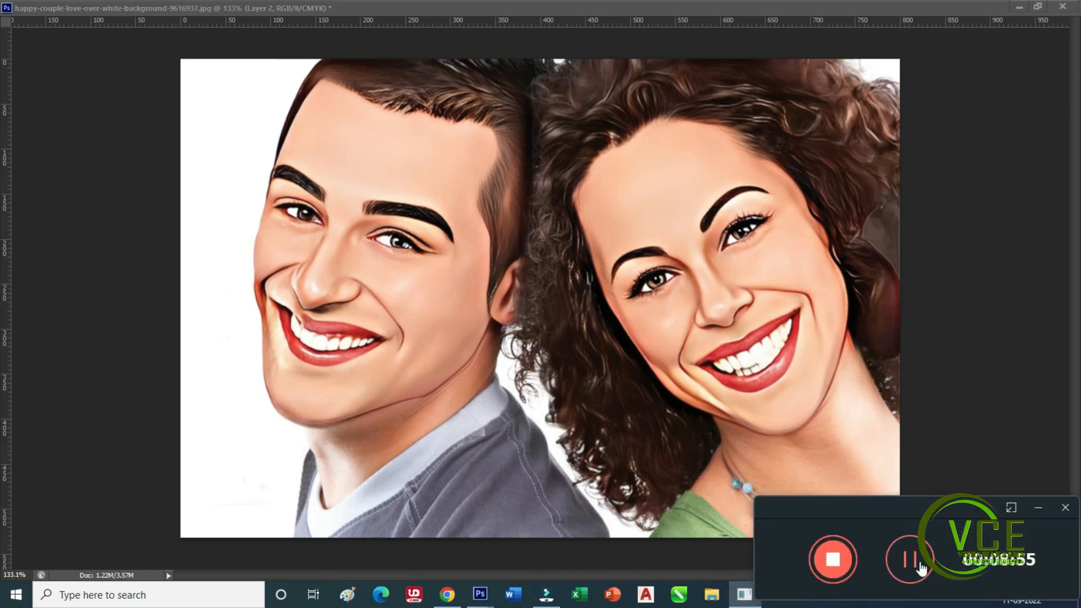